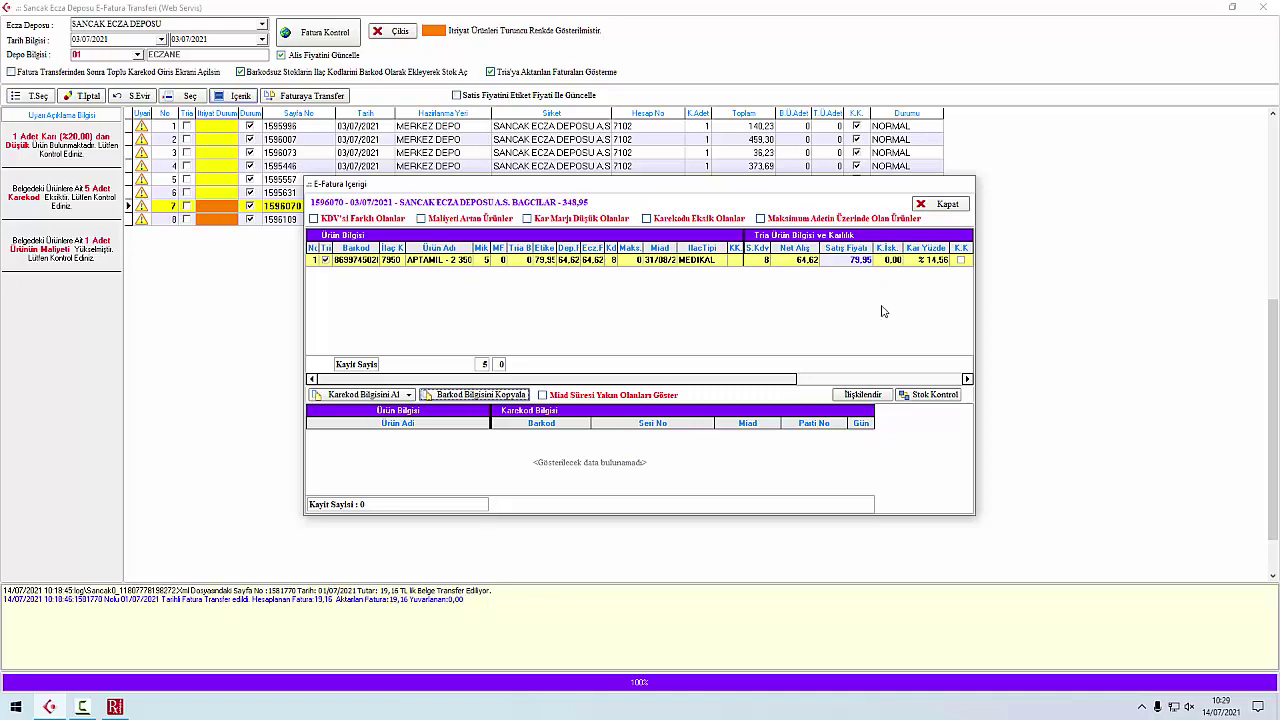
Step: Switch to Chrome from the desktop, open the bookmarked Sancak Ecza Deposu site, and dismiss its restore and stock-entry pop-ups
{"action": "right_click", "coordinate": [248, 707]}
{"action": "left_click", "coordinate": [298, 625]}
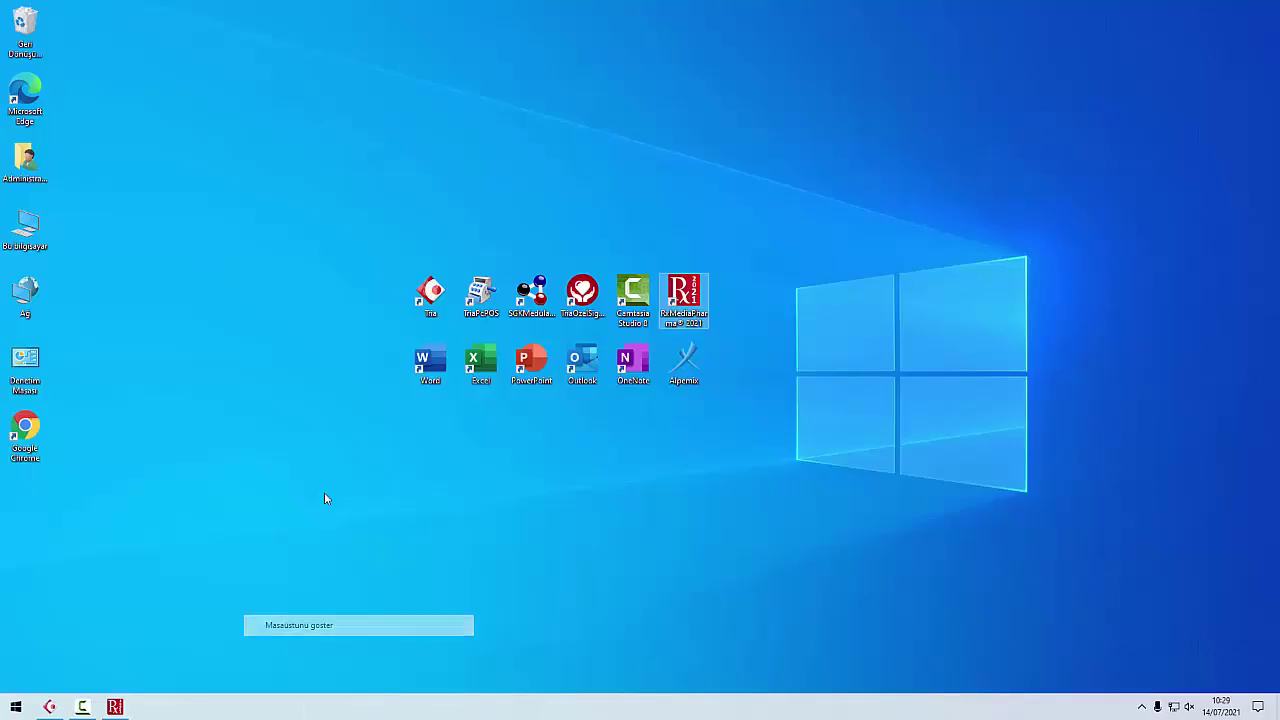
{"action": "double_click", "coordinate": [25, 435]}
{"action": "left_click", "coordinate": [182, 58]}
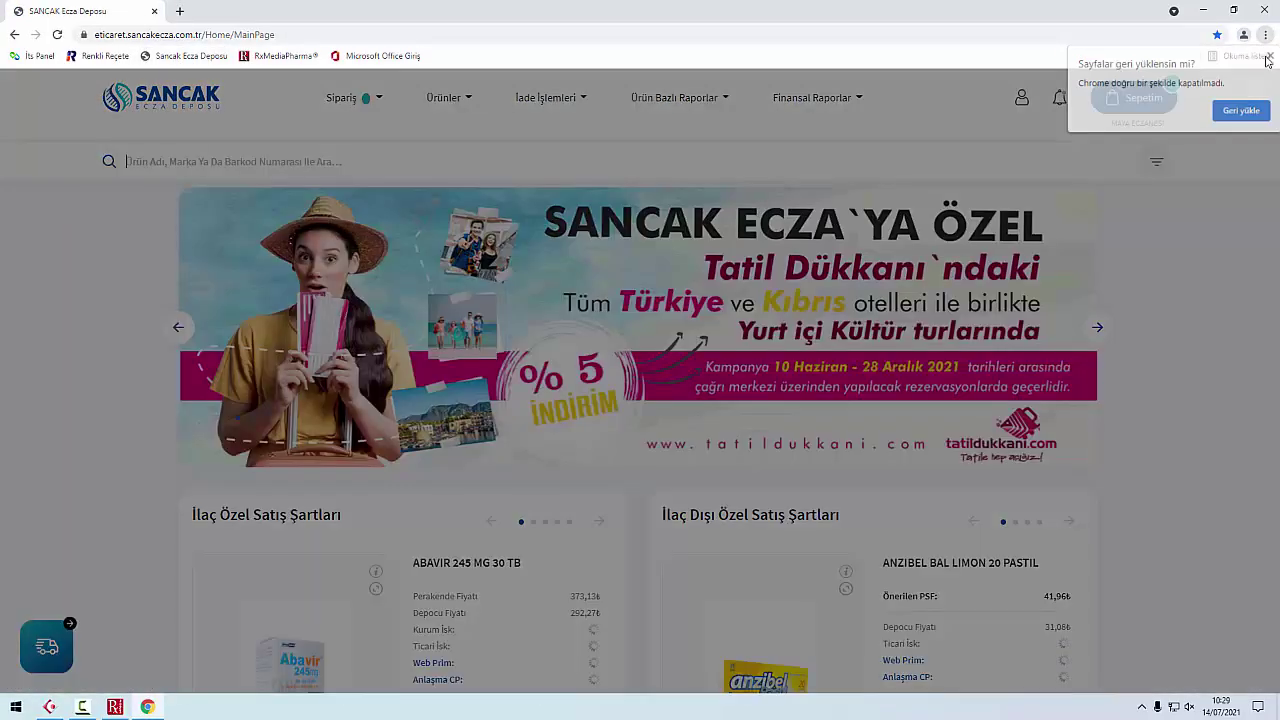
{"action": "left_click", "coordinate": [1265, 51]}
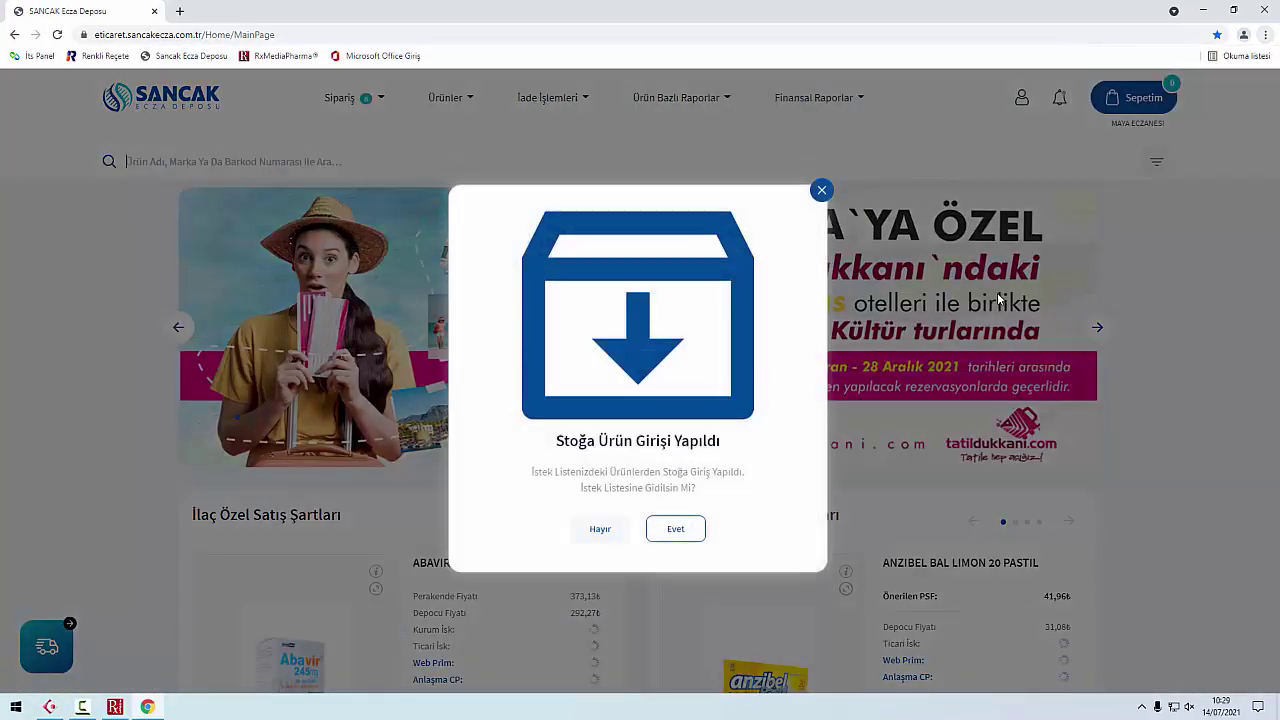
{"action": "left_click", "coordinate": [819, 196]}
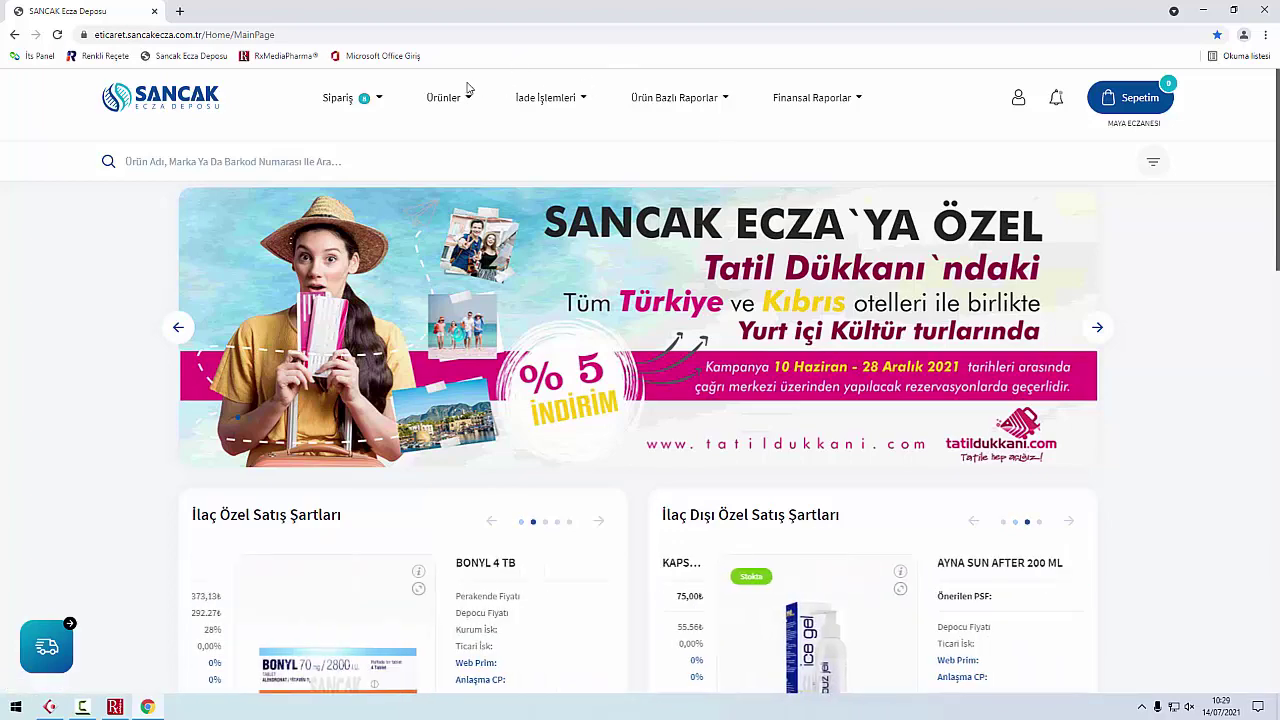
{"action": "left_click", "coordinate": [375, 103]}
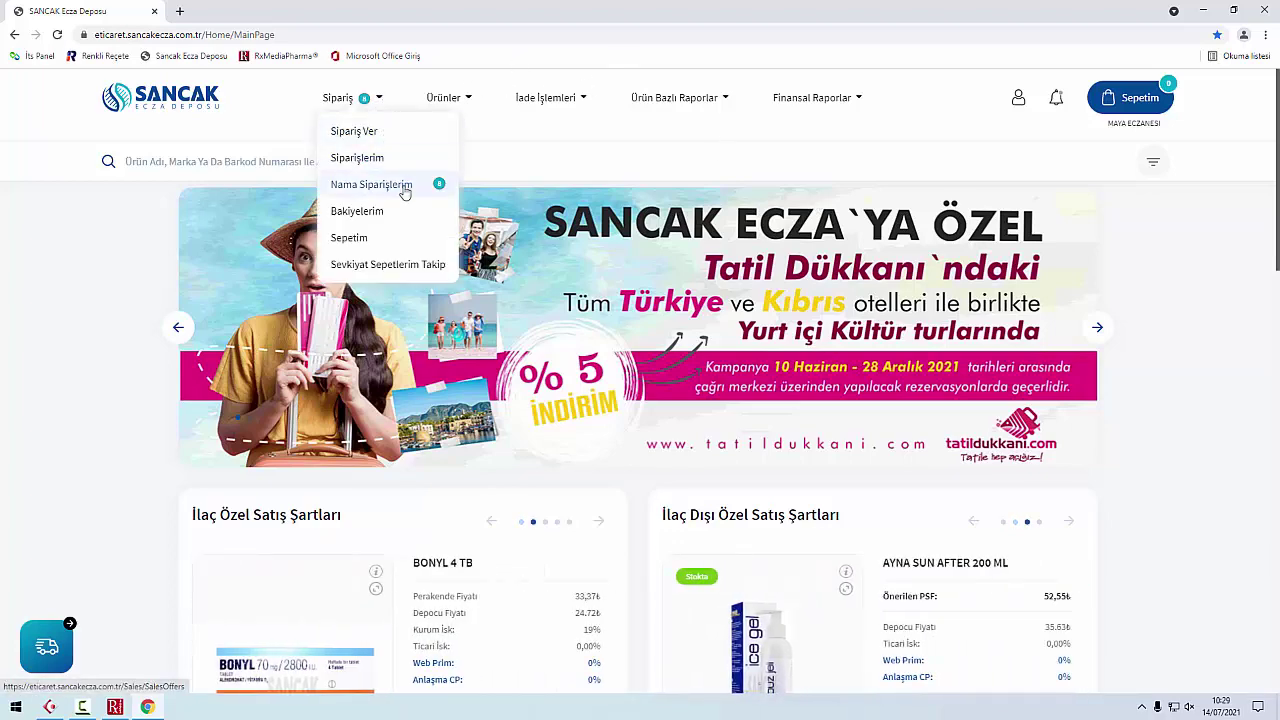
{"action": "left_click", "coordinate": [372, 130]}
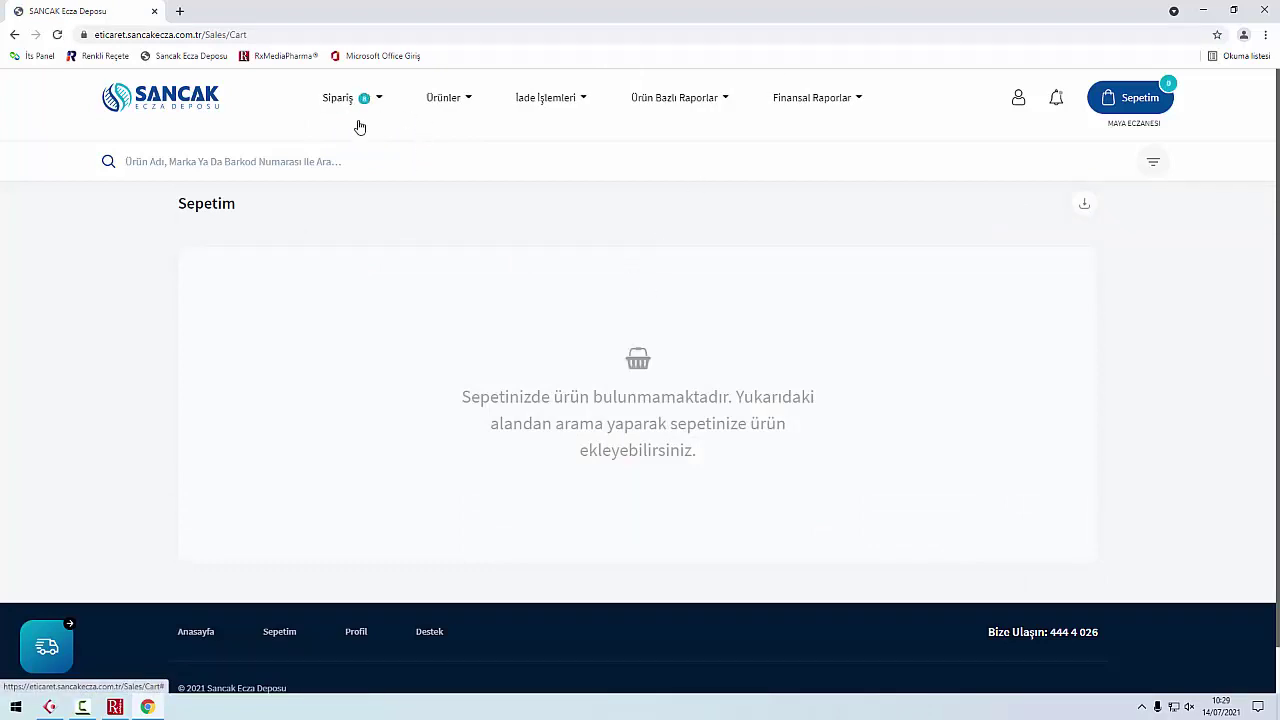
{"action": "left_click", "coordinate": [49, 707]}
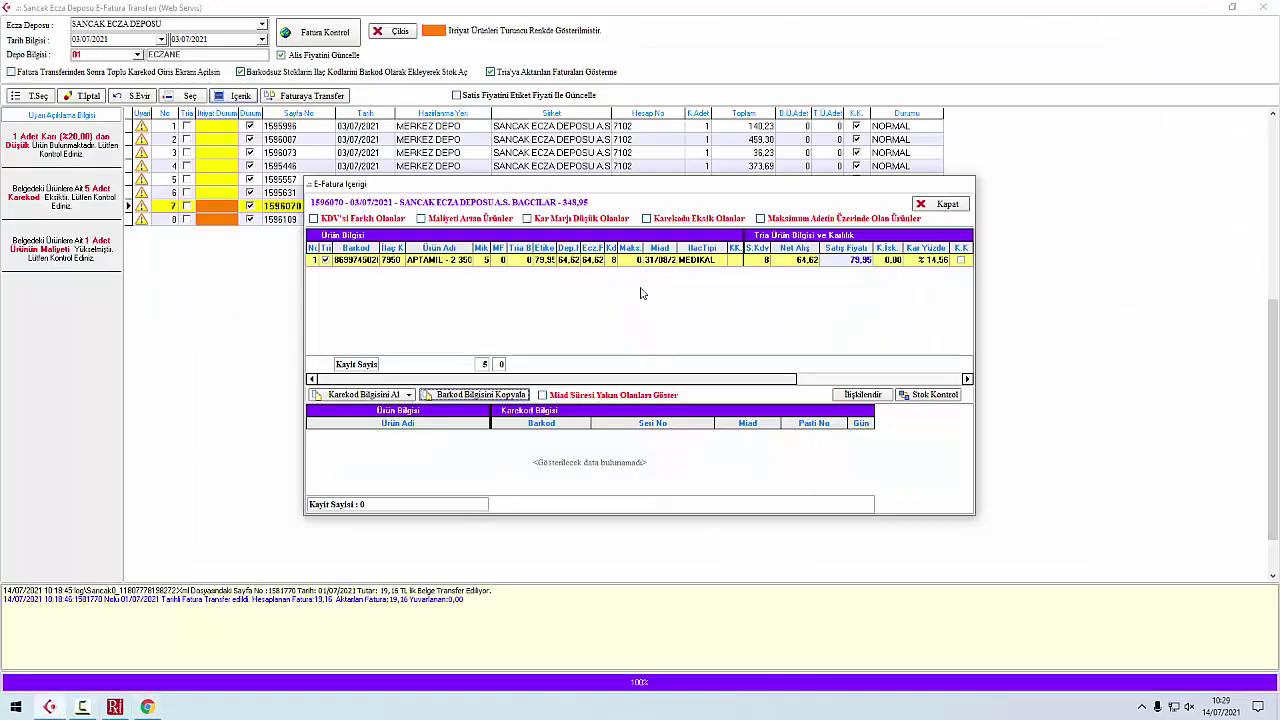
{"action": "left_click", "coordinate": [147, 707]}
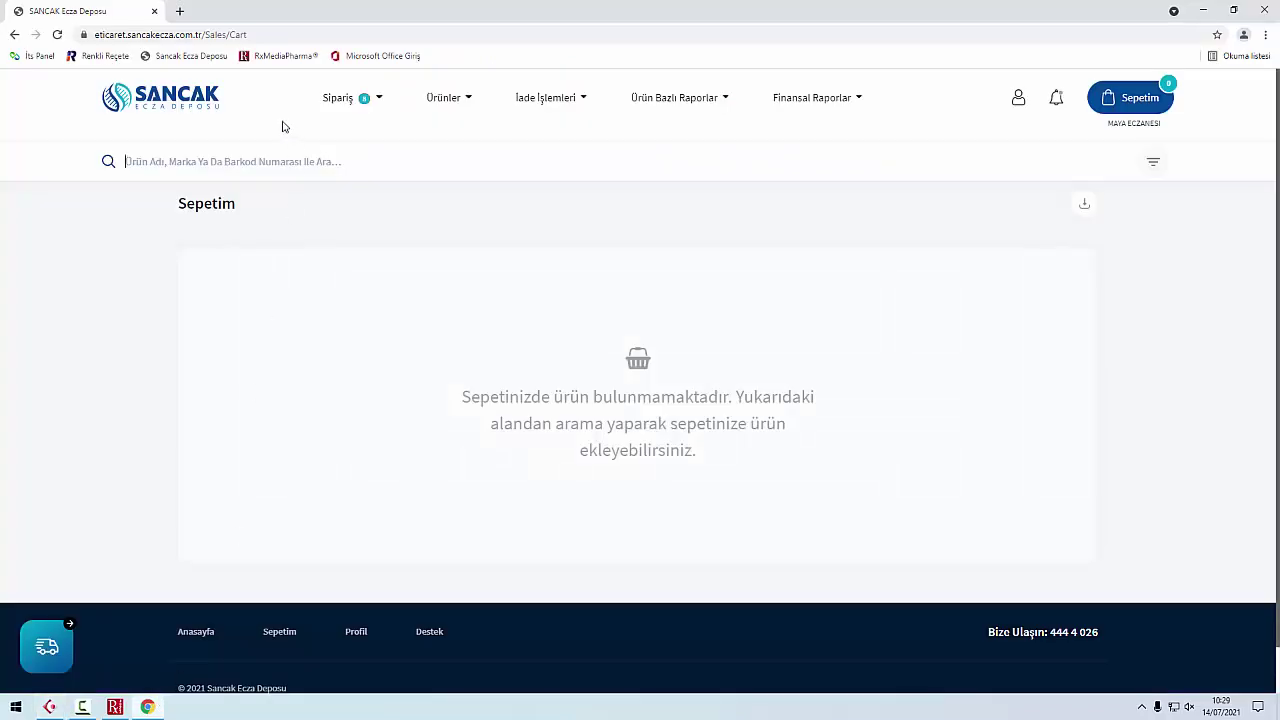
{"action": "right_click", "coordinate": [228, 163]}
{"action": "left_click", "coordinate": [274, 273]}
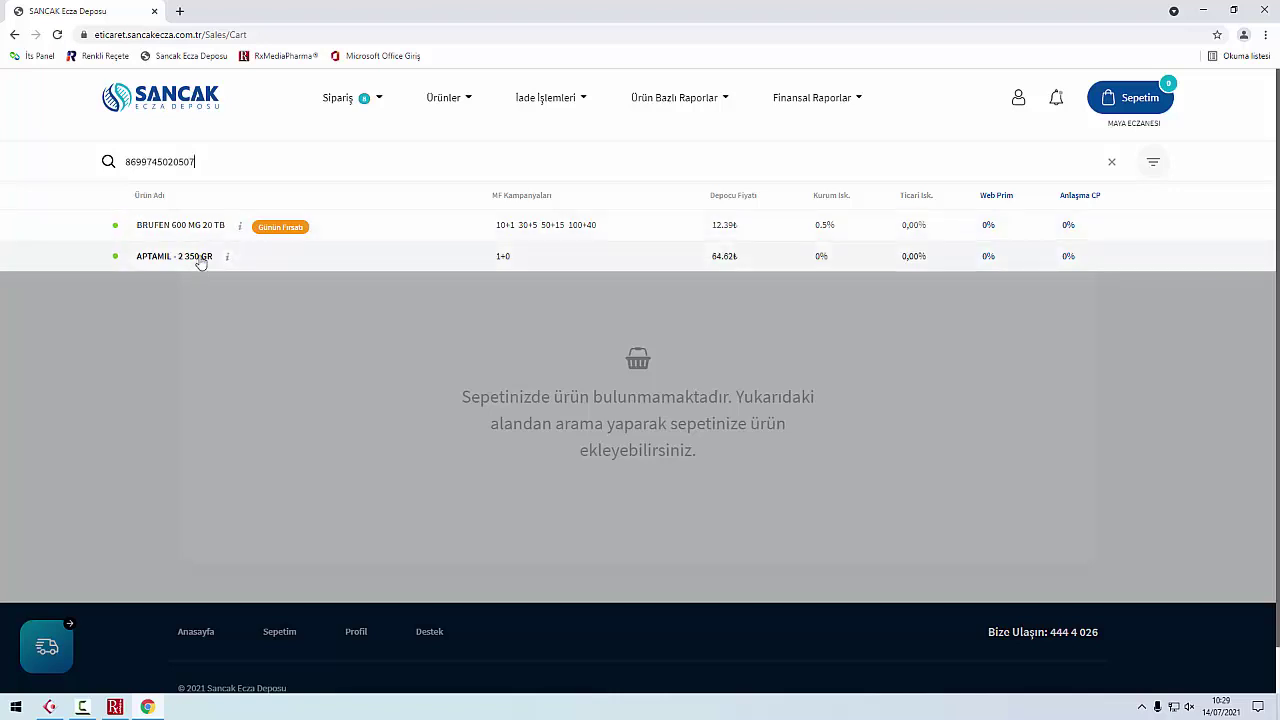
Step: Open the APTAMIL - 2 350 GR order details, try raising the quantity under the 1+0 option, and close them without adding to the cart
{"action": "left_click", "coordinate": [588, 266]}
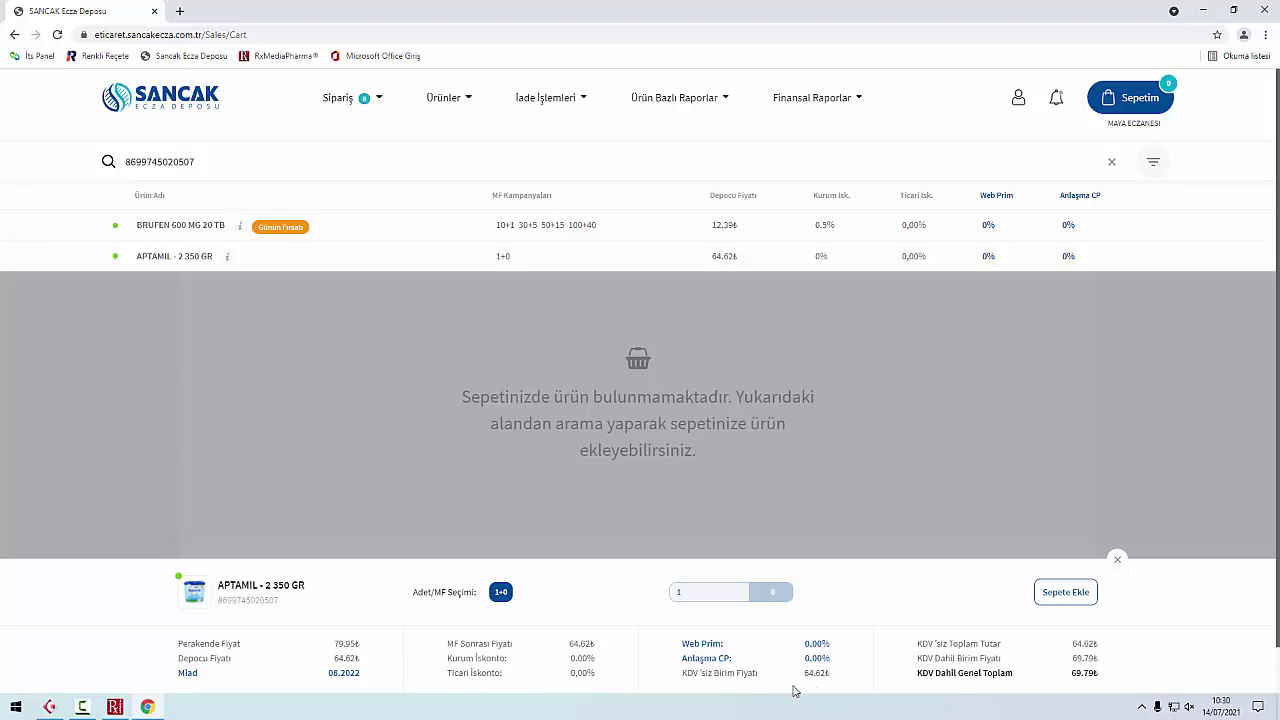
{"action": "left_click", "coordinate": [740, 592]}
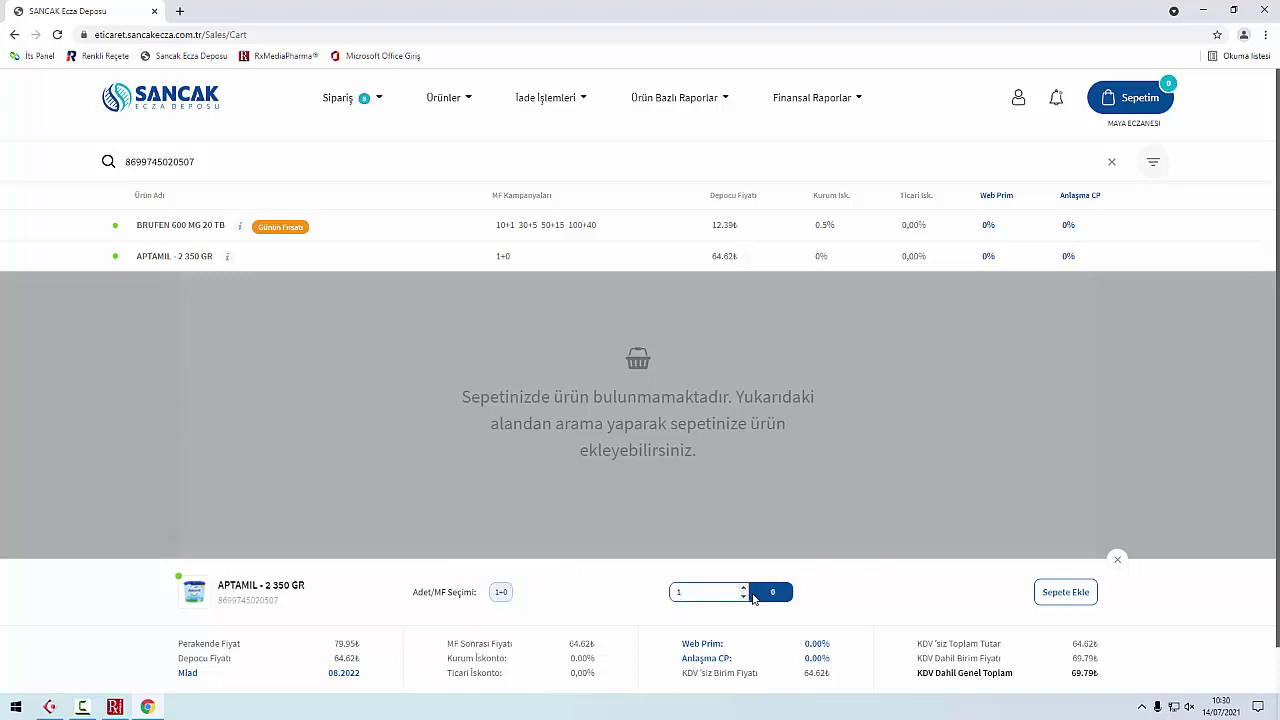
{"action": "left_click", "coordinate": [743, 588]}
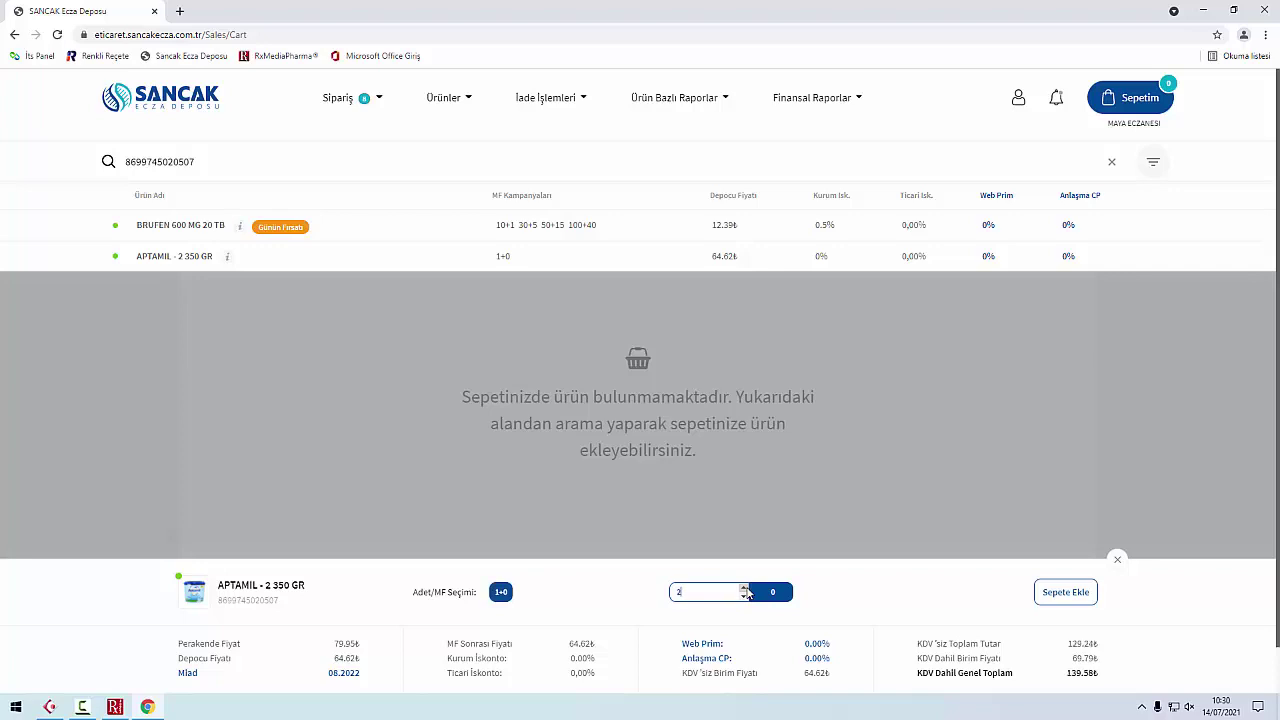
{"action": "left_click", "coordinate": [743, 588]}
{"action": "left_click", "coordinate": [743, 588]}
{"action": "left_click", "coordinate": [743, 588]}
{"action": "left_click", "coordinate": [743, 588]}
{"action": "left_click", "coordinate": [509, 596]}
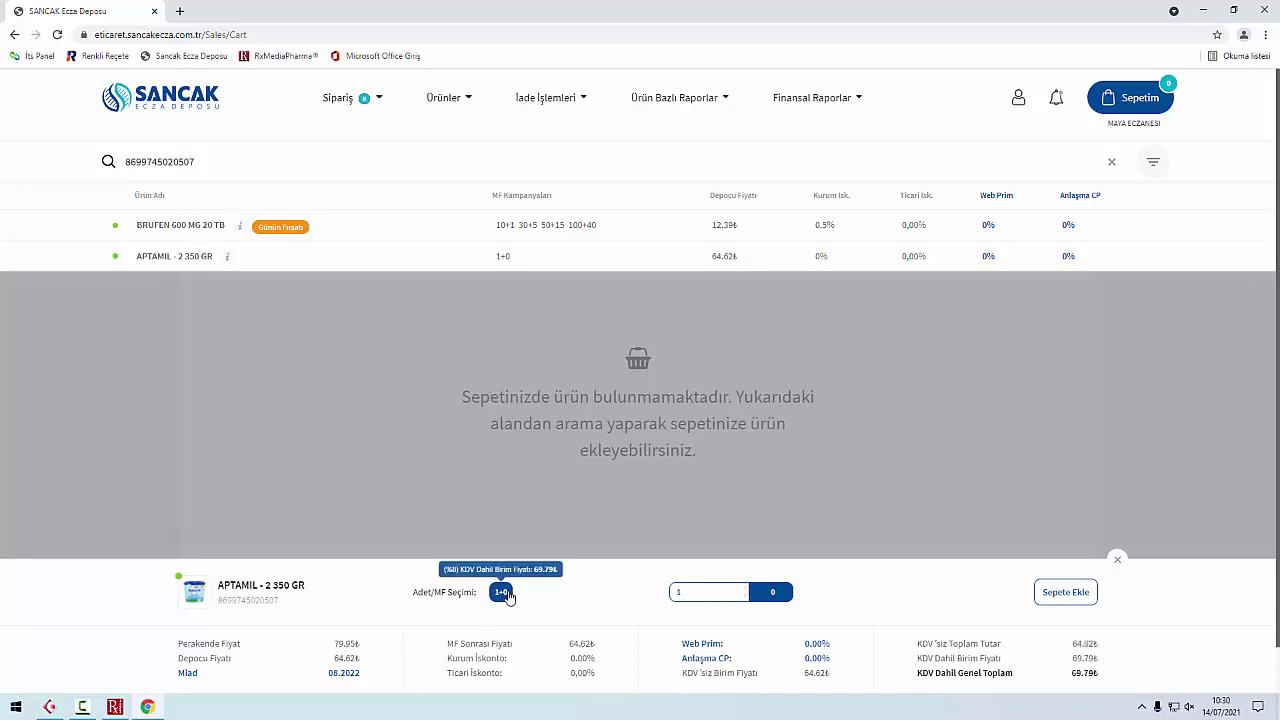
{"action": "left_click", "coordinate": [743, 589]}
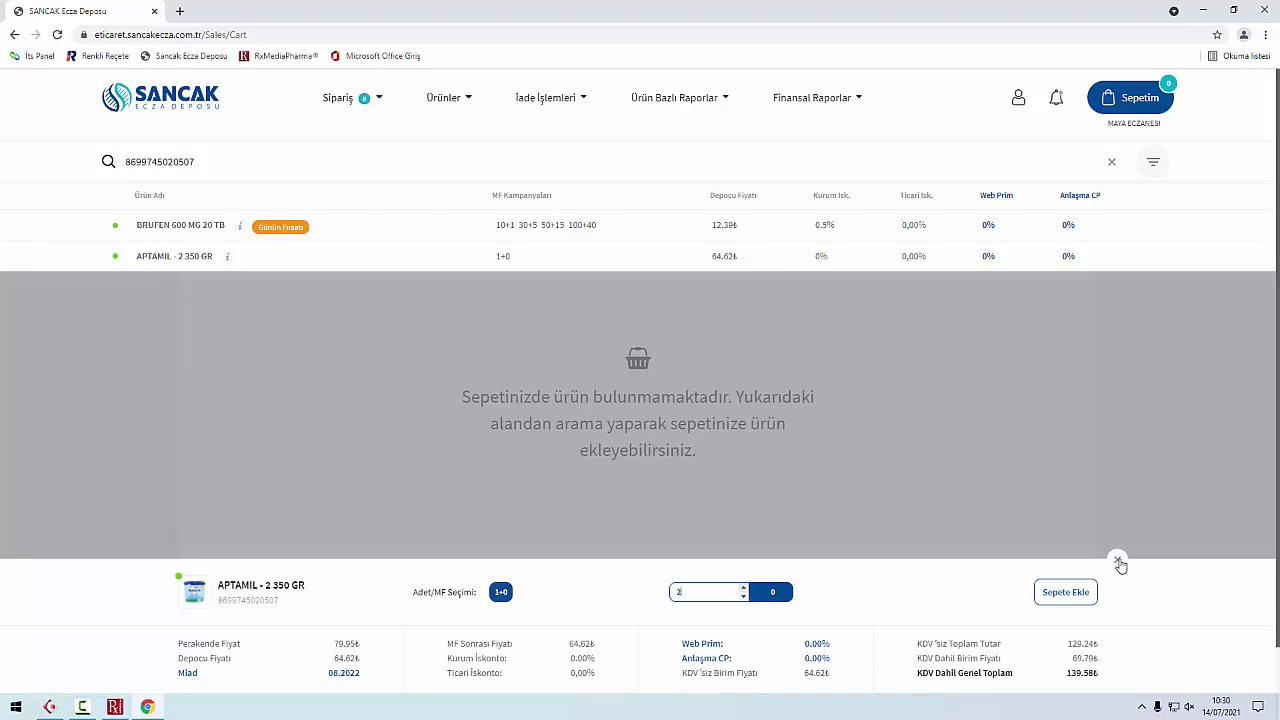
{"action": "left_click", "coordinate": [771, 592]}
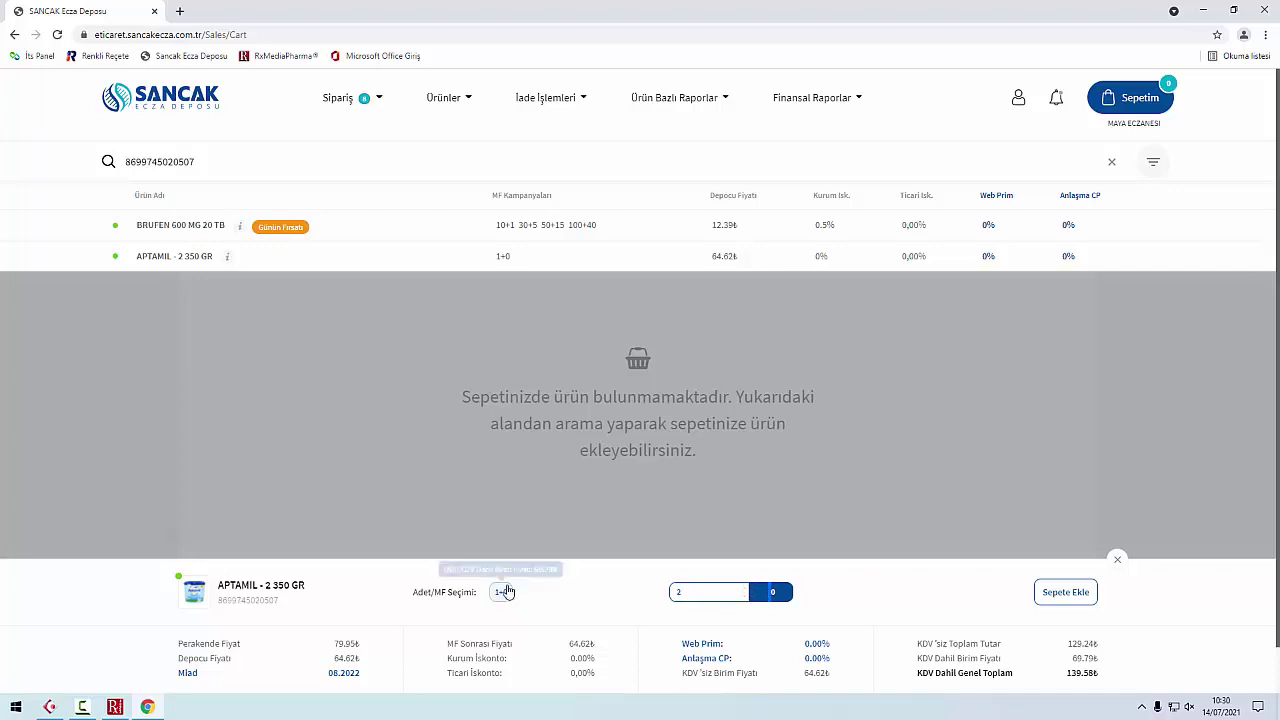
{"action": "left_click", "coordinate": [1117, 559]}
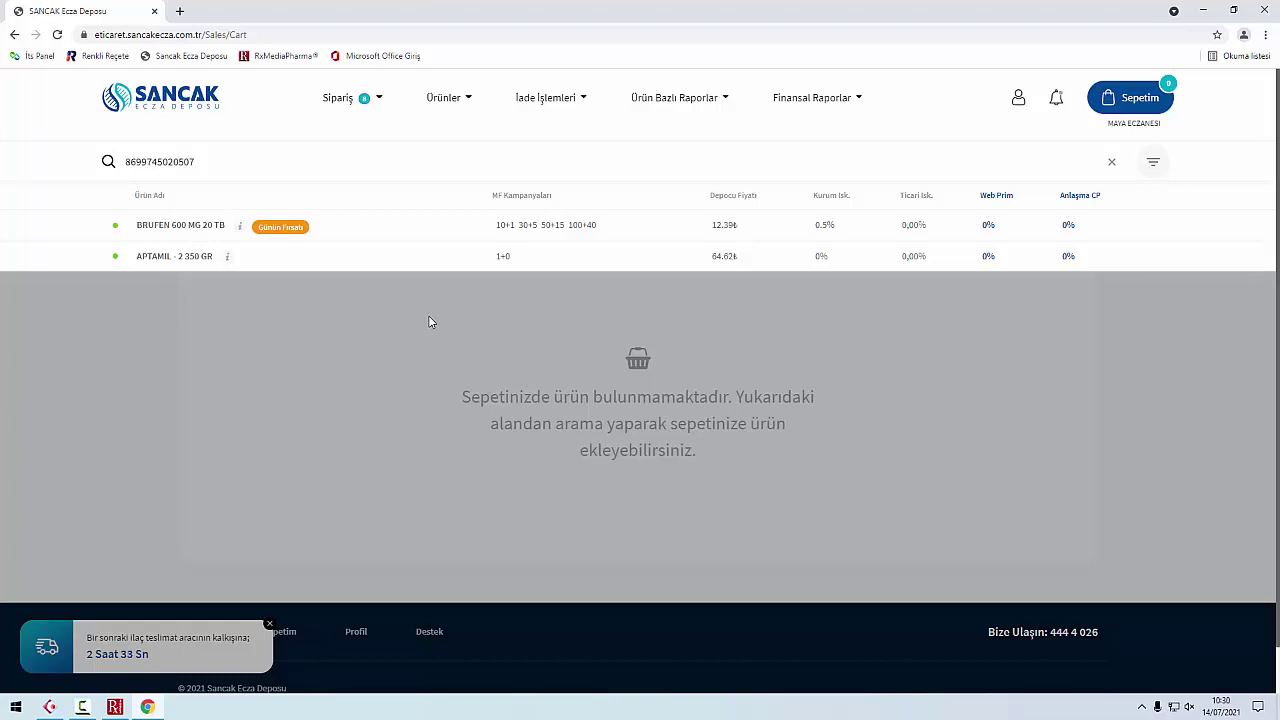
Step: Reopen the APTAMIL - 2 350 GR details and highlight its Miad (expiry) date
{"action": "left_click", "coordinate": [552, 266]}
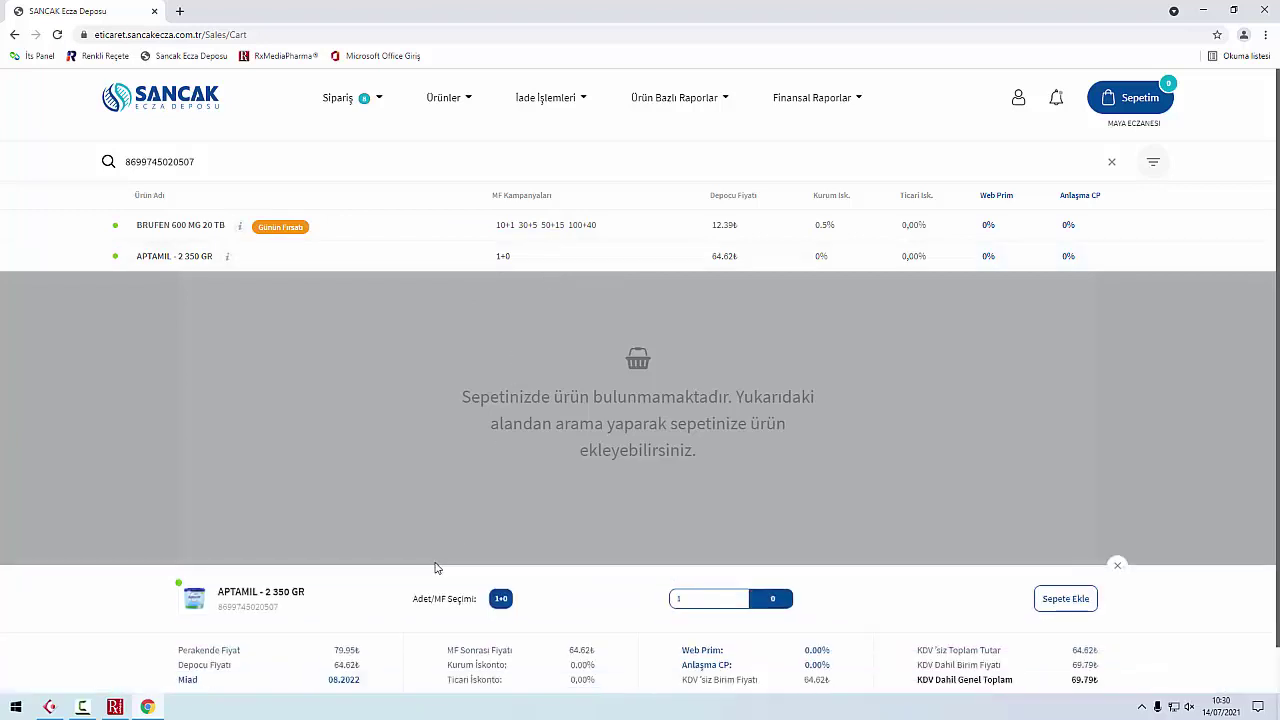
{"action": "double_click", "coordinate": [329, 675]}
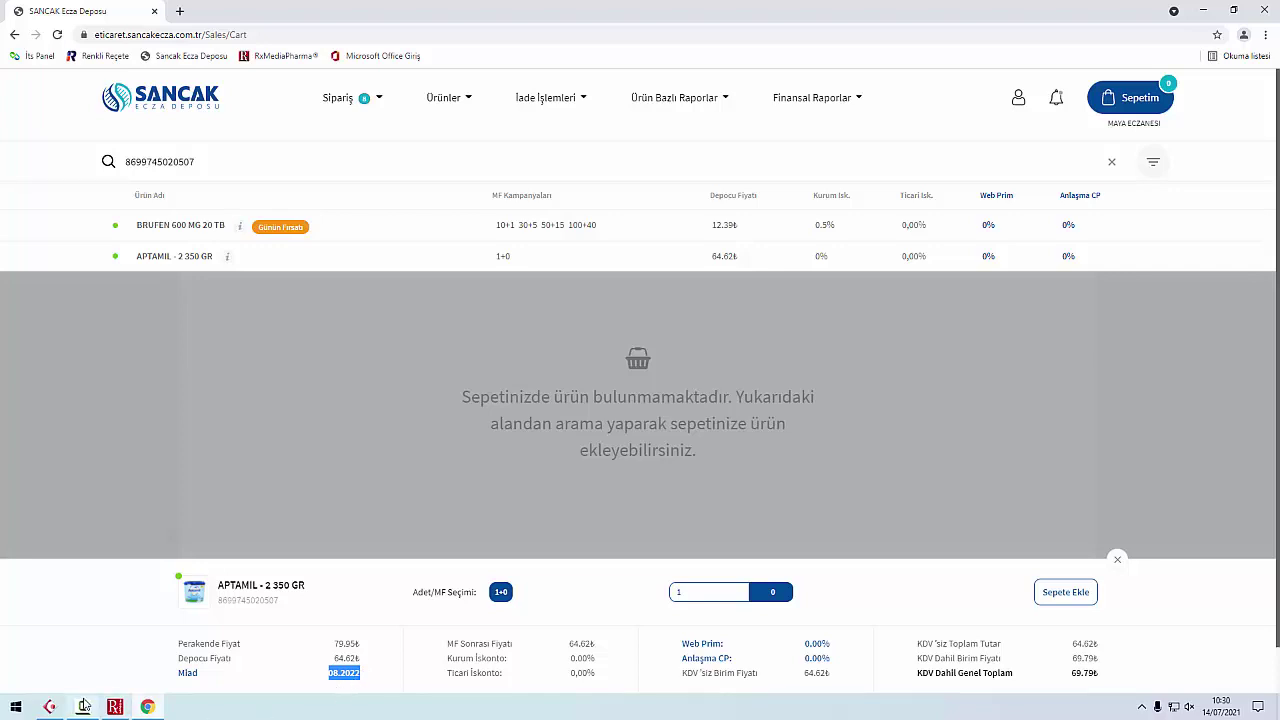
Step: Switch back to the Tria e-invoice transfer window and review the content of the row 7 invoice, closing it when done
{"action": "mouse_move", "coordinate": [84, 706]}
{"action": "left_click", "coordinate": [150, 648]}
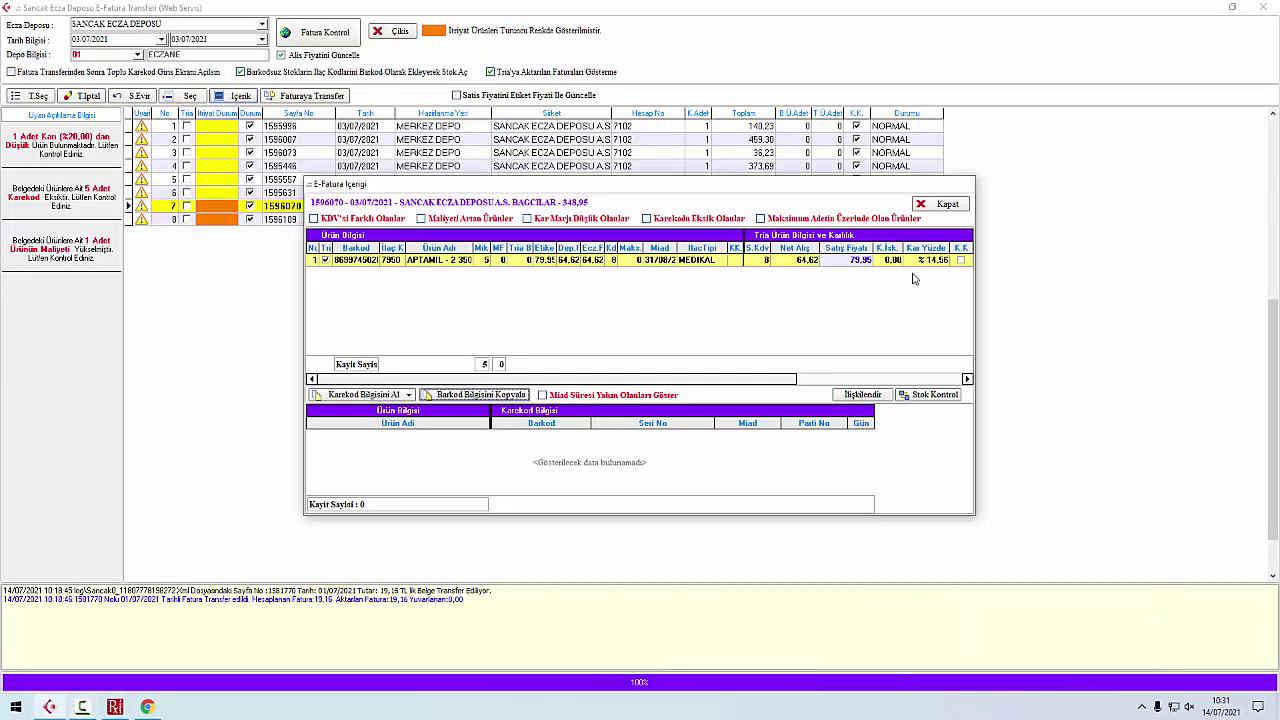
{"action": "left_click", "coordinate": [944, 205]}
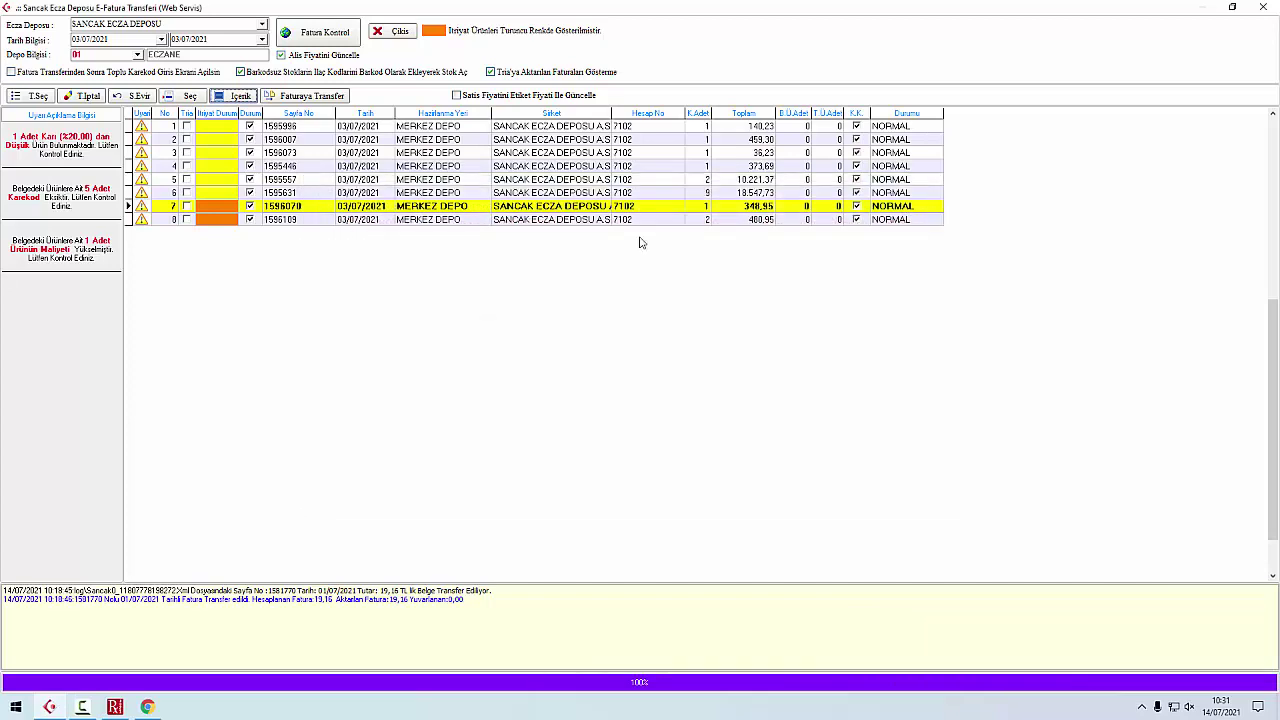
{"action": "left_click", "coordinate": [230, 96]}
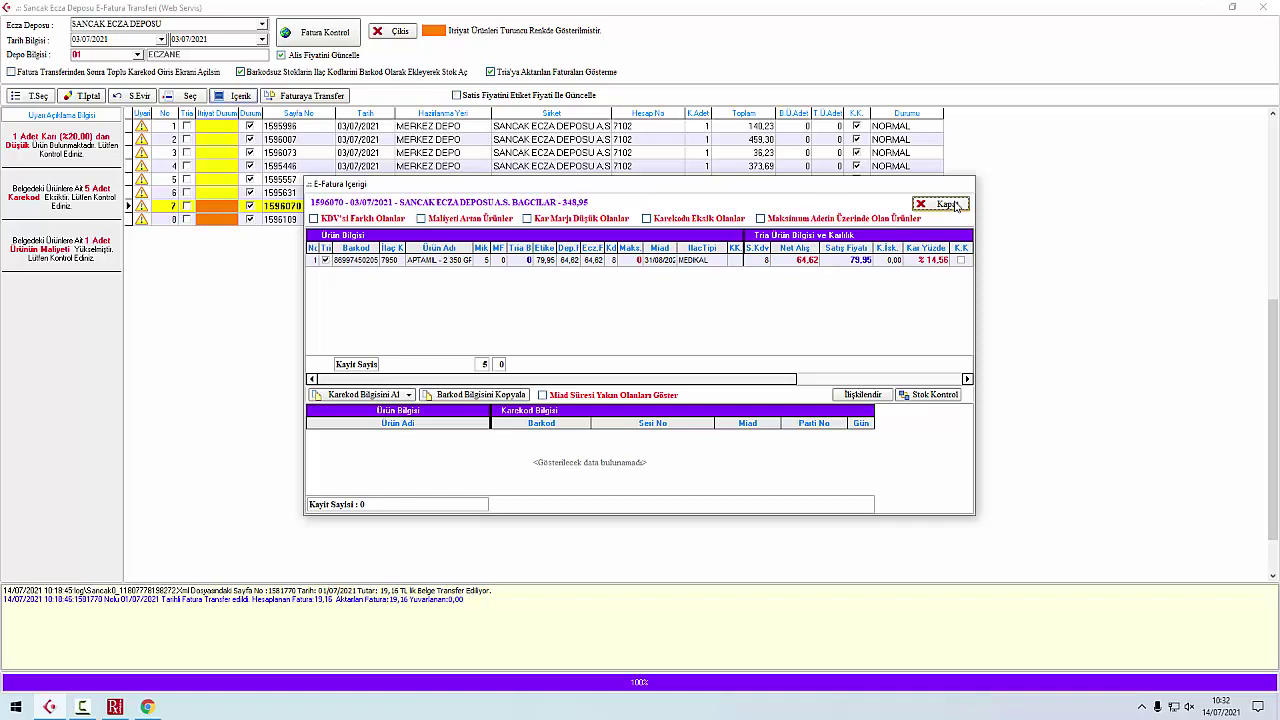
{"action": "left_click", "coordinate": [945, 205]}
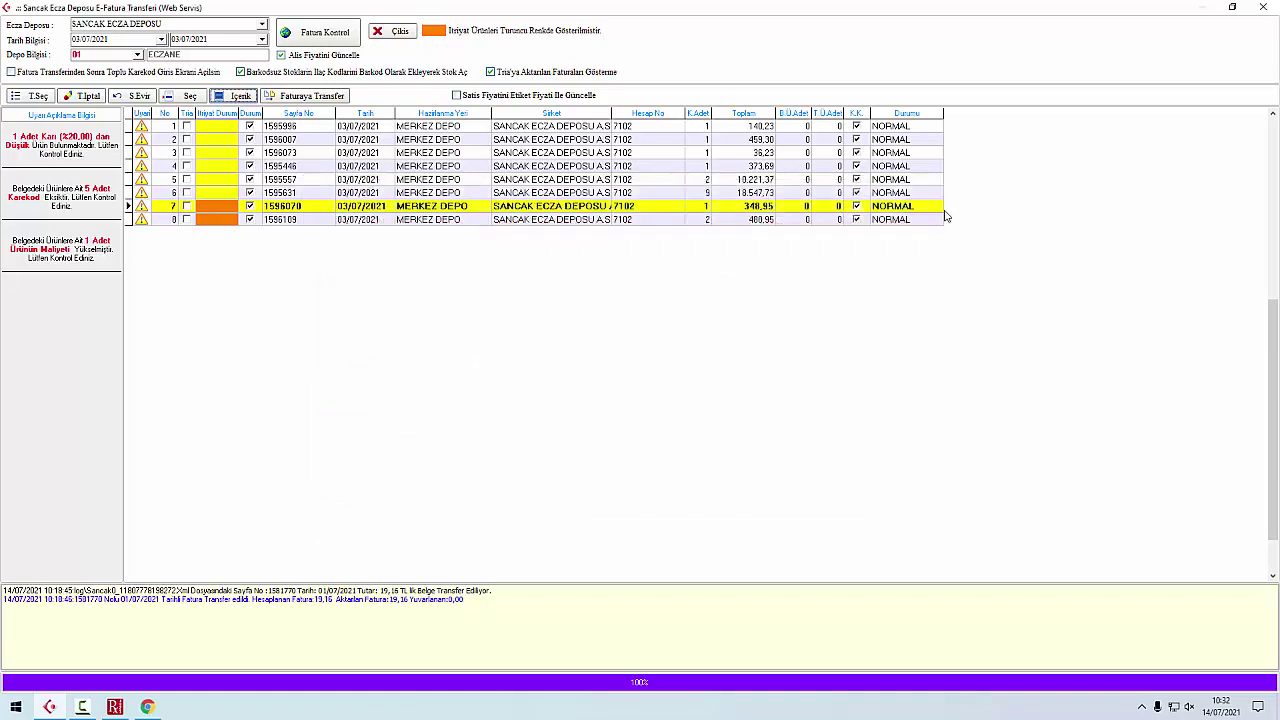
Step: Select the row 8 invoice, examine its product content, and close the content window
{"action": "left_click", "coordinate": [265, 209]}
{"action": "left_click", "coordinate": [267, 220]}
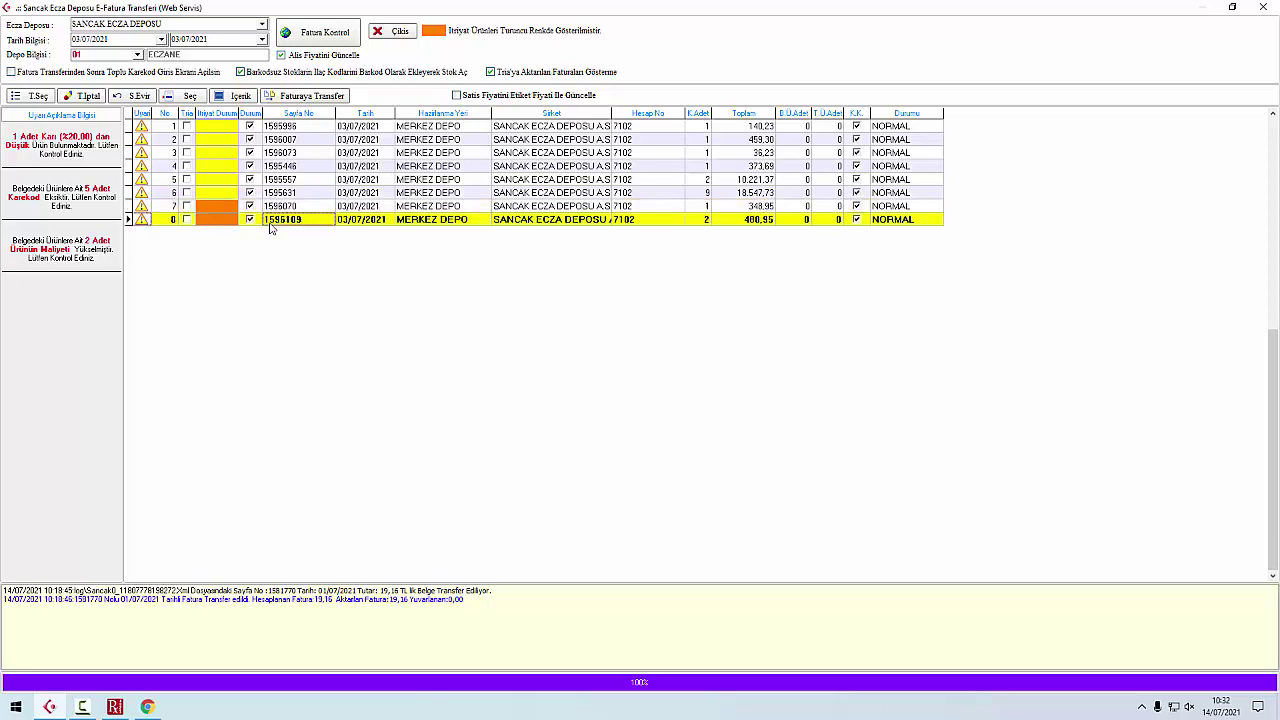
{"action": "left_click", "coordinate": [240, 96]}
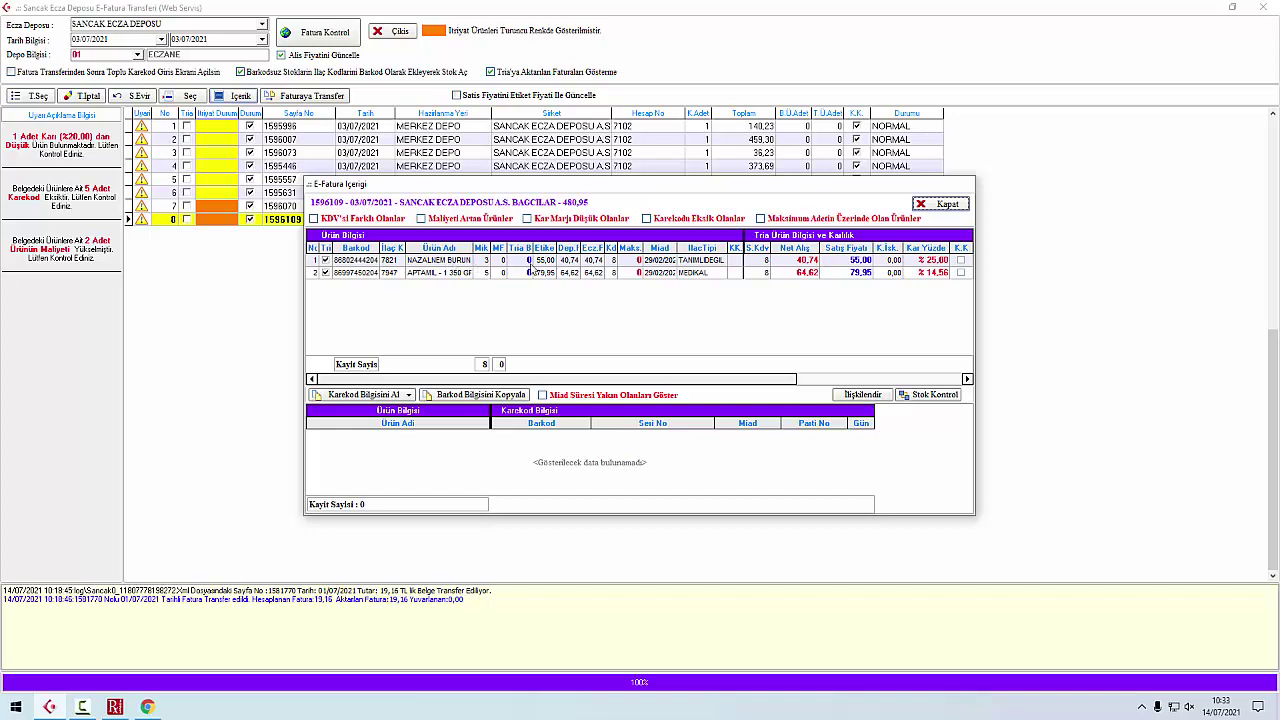
{"action": "left_click", "coordinate": [943, 204]}
Step: Open the content of the row 7 invoice and copy the barcode of APTAMIL - 2 350 GR
{"action": "left_click", "coordinate": [390, 207]}
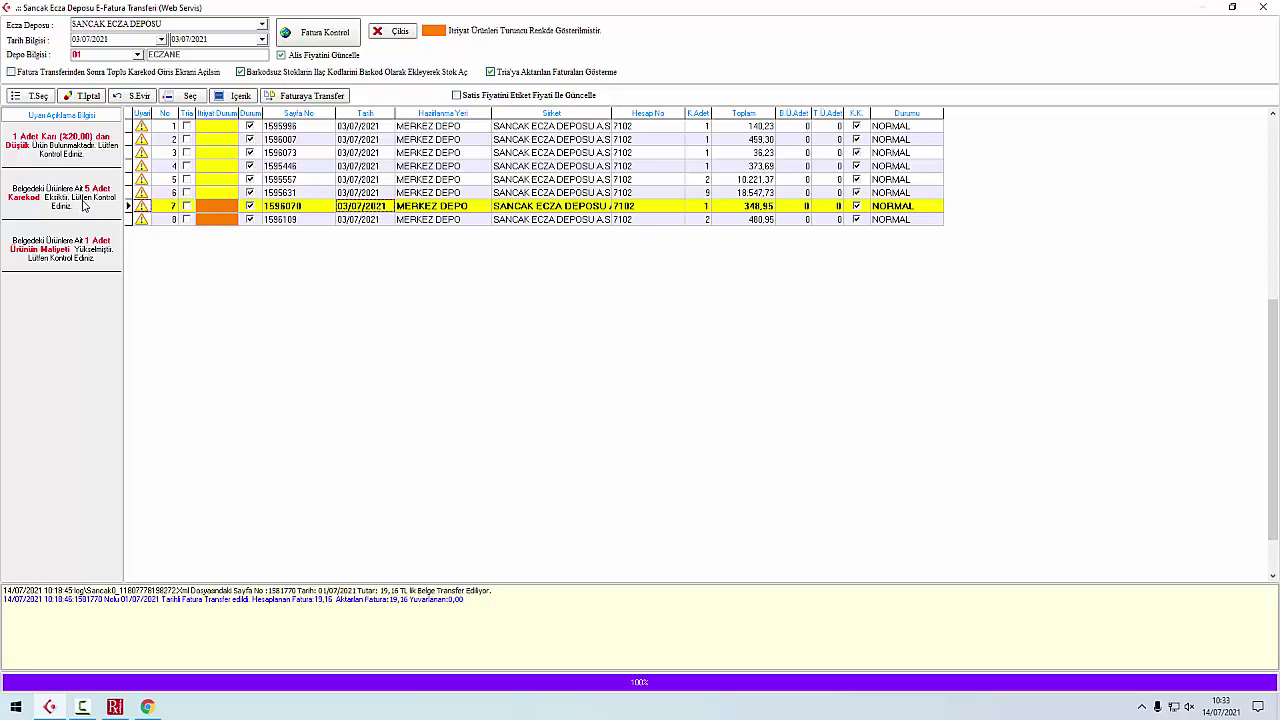
{"action": "left_click", "coordinate": [237, 97]}
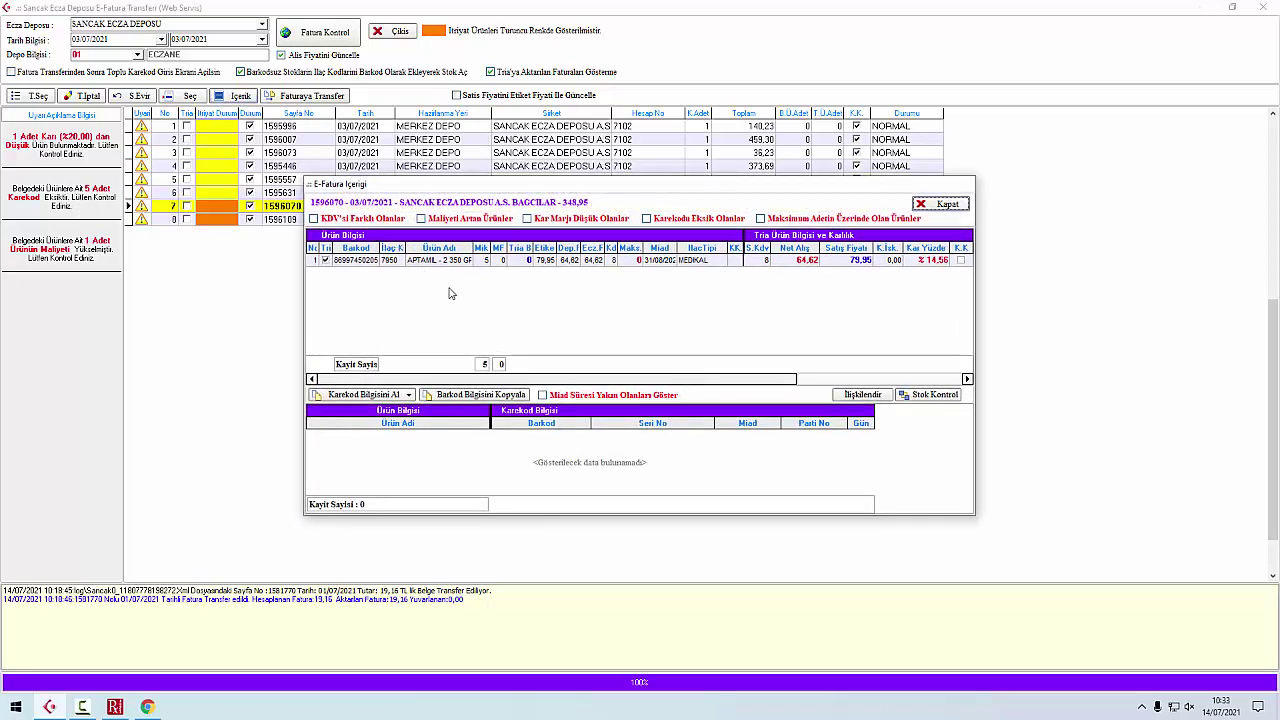
{"action": "left_click", "coordinate": [598, 261]}
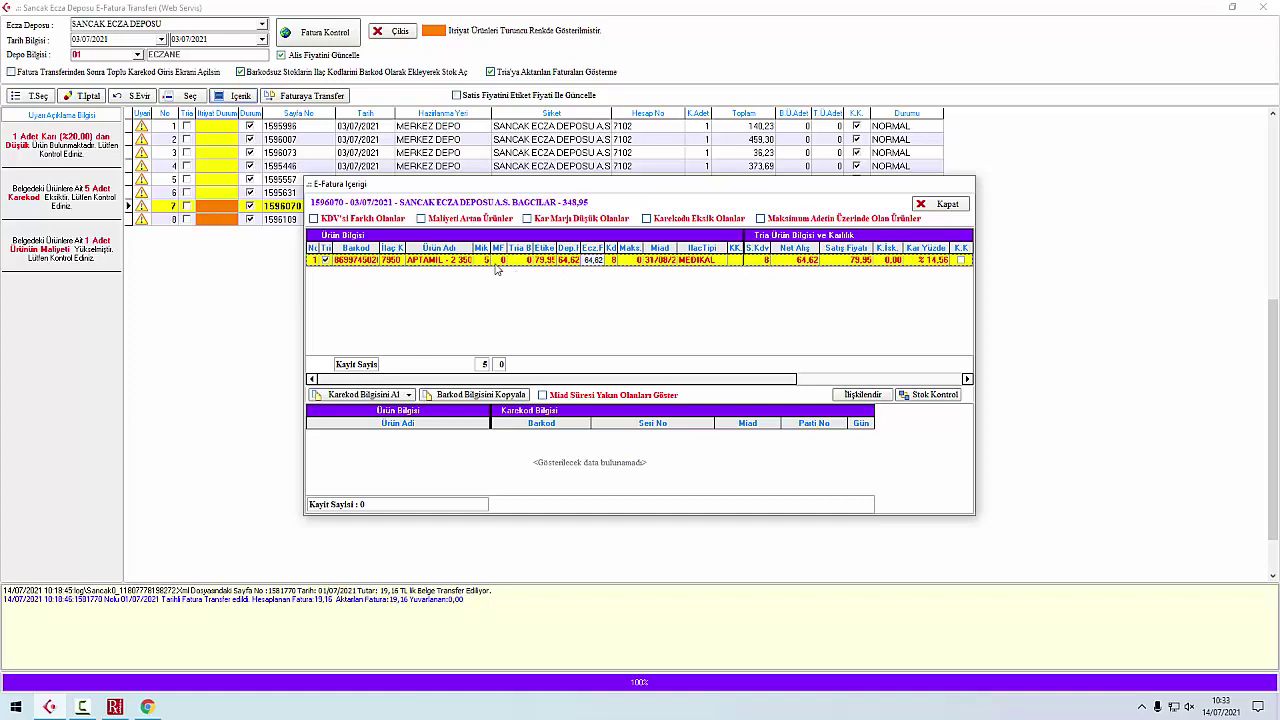
{"action": "left_click", "coordinate": [484, 396]}
Step: Show the desktop, launch another Tria session, and cancel the extra login window
{"action": "right_click", "coordinate": [306, 710]}
{"action": "left_click", "coordinate": [340, 614]}
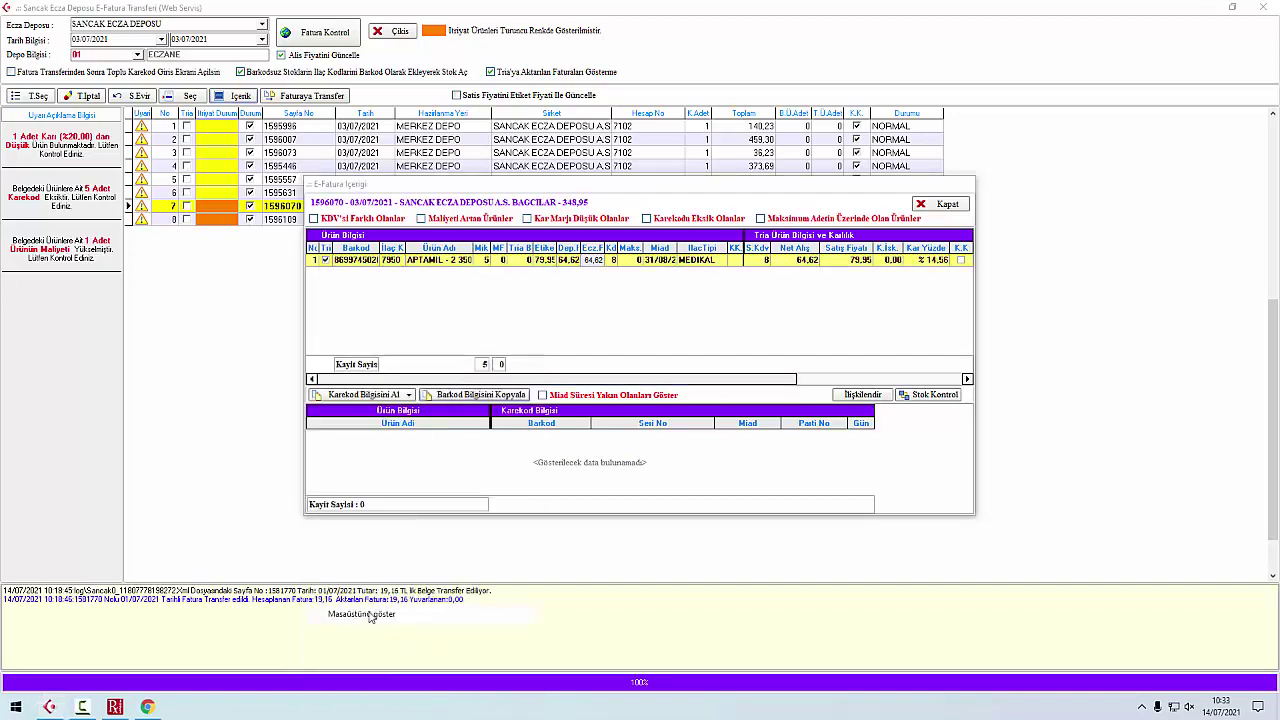
{"action": "left_click", "coordinate": [431, 295]}
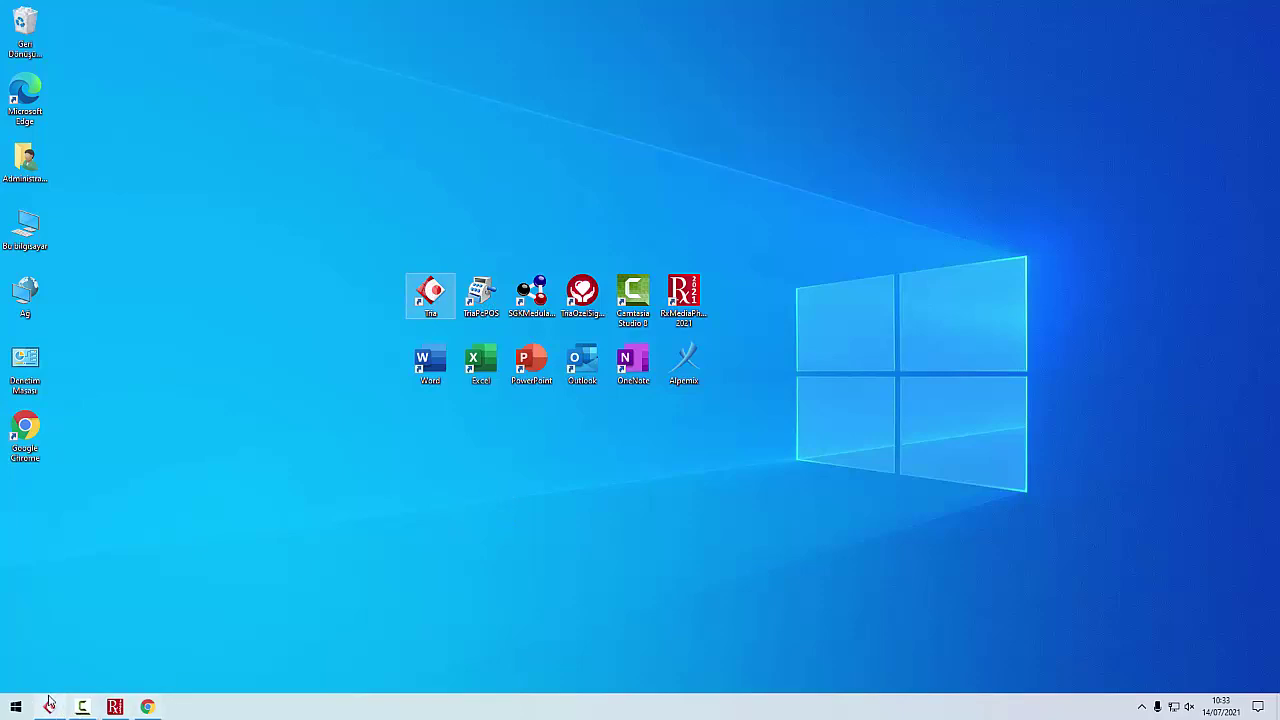
{"action": "right_click", "coordinate": [436, 300]}
{"action": "left_click", "coordinate": [442, 308]}
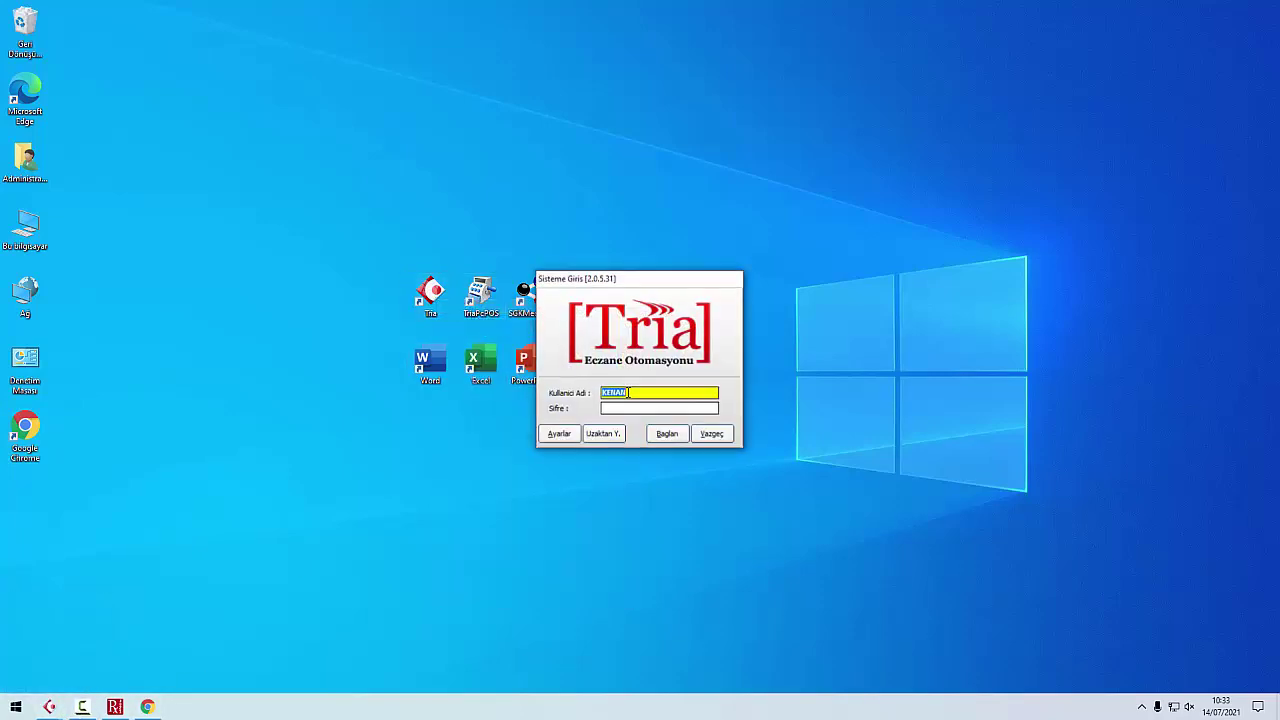
{"action": "left_click", "coordinate": [711, 433]}
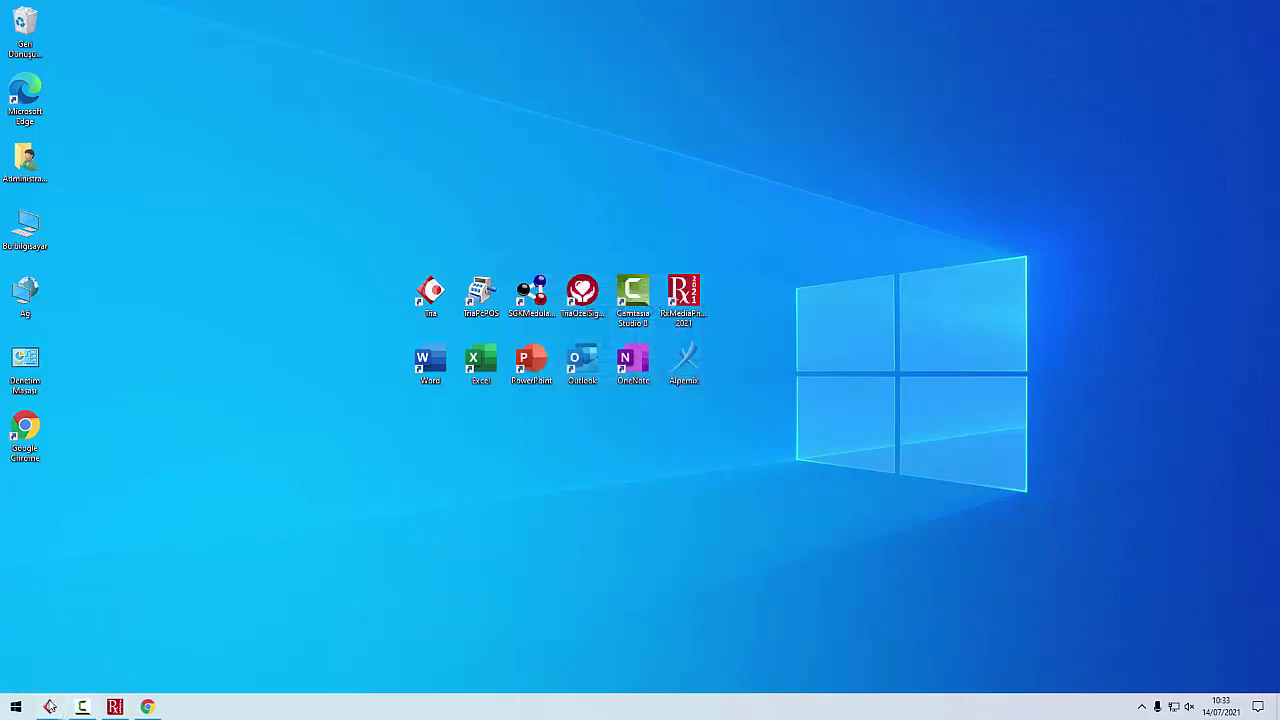
Step: Bring up the remaining Tria login window, enter the account password in Şifre, and log in
{"action": "mouse_move", "coordinate": [49, 707]}
{"action": "left_click", "coordinate": [142, 657]}
{"action": "left_click", "coordinate": [622, 407]}
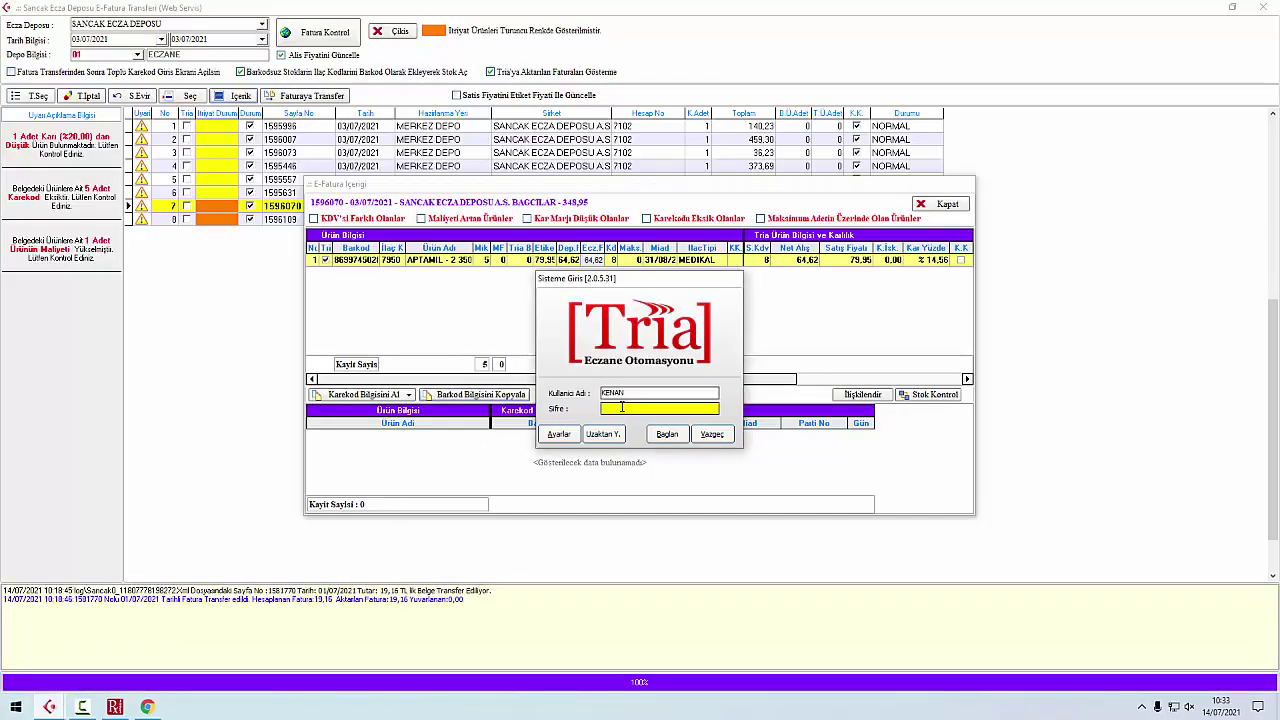
{"action": "type", "text": "*****"}
{"action": "key", "text": "Tab"}
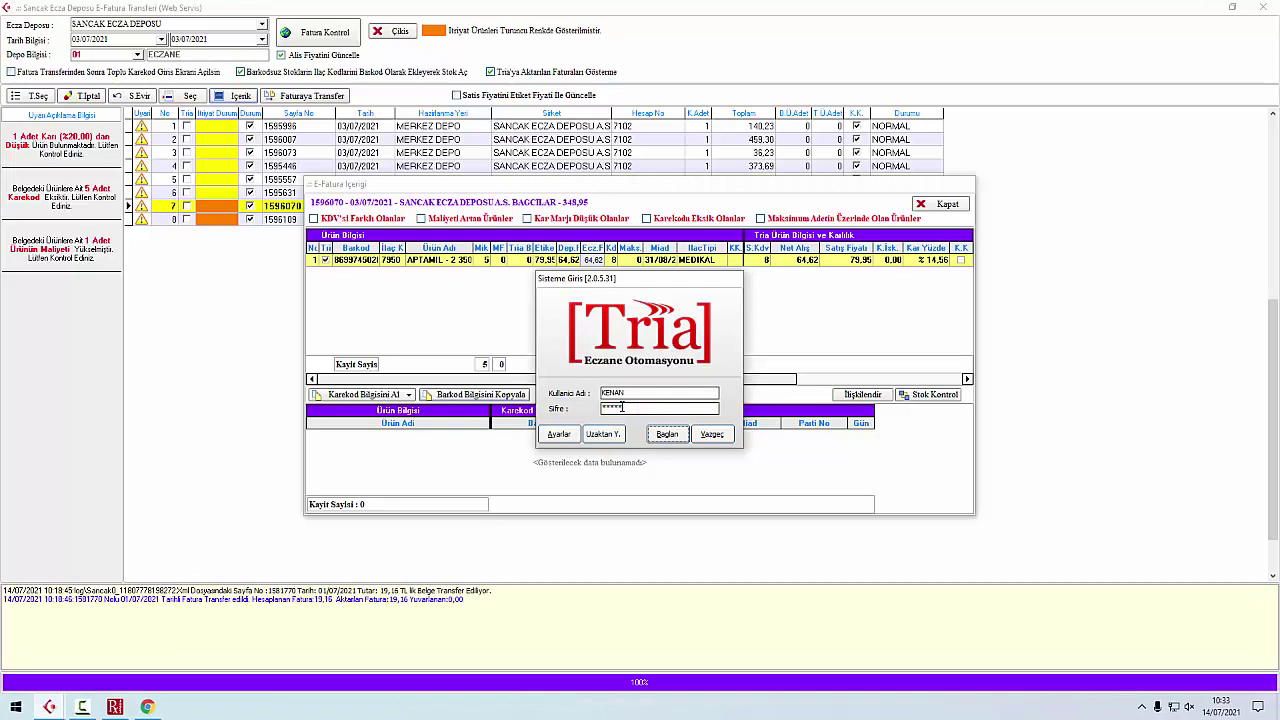
{"action": "key", "text": "Return"}
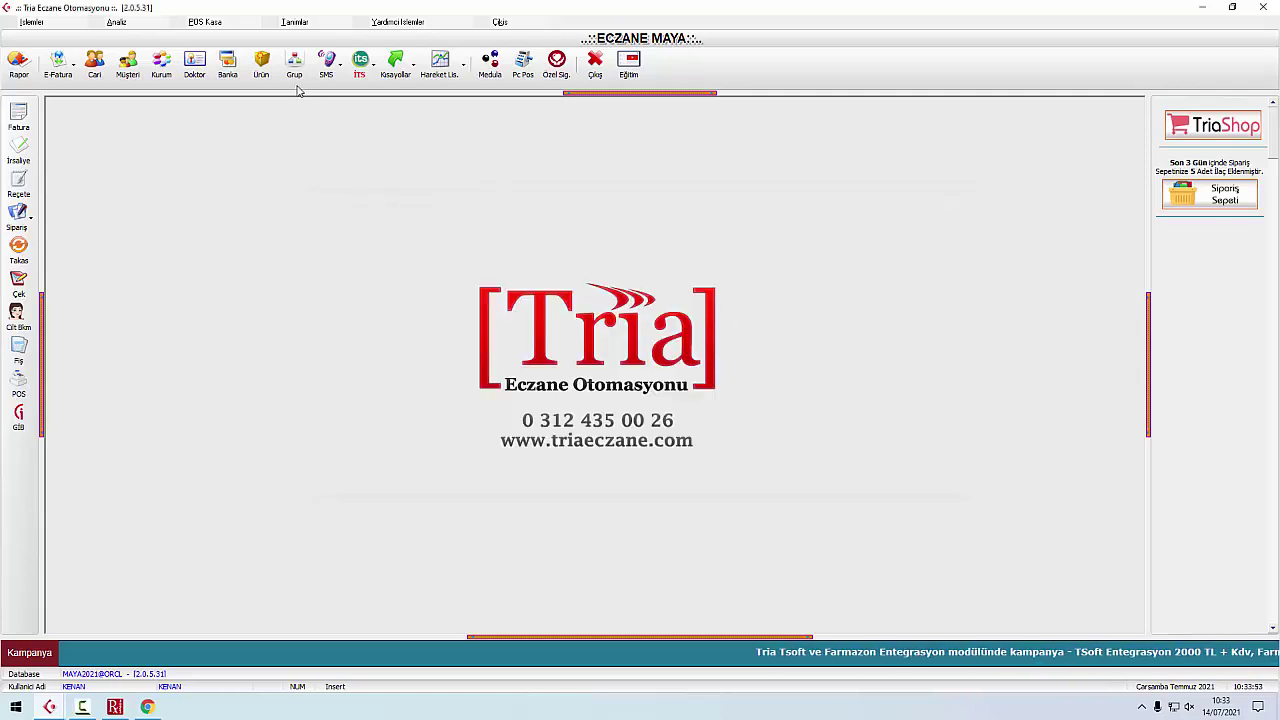
{"action": "left_click", "coordinate": [259, 66]}
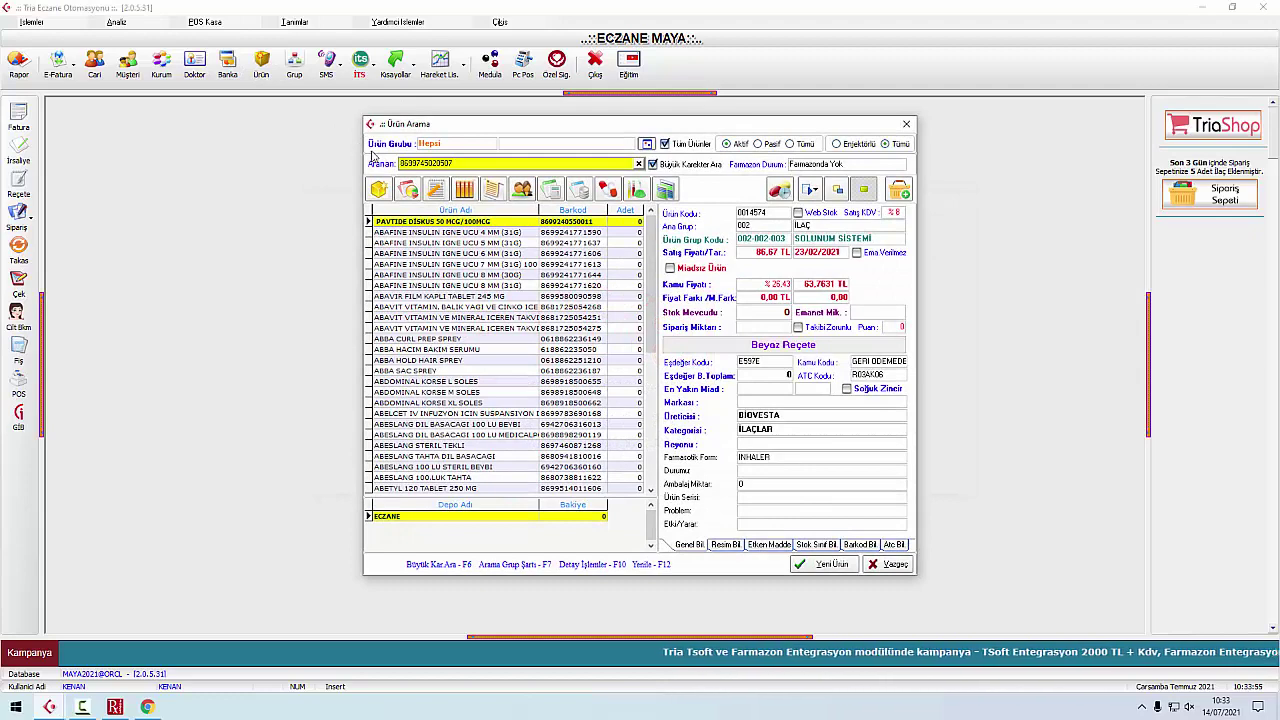
{"action": "left_click", "coordinate": [506, 351]}
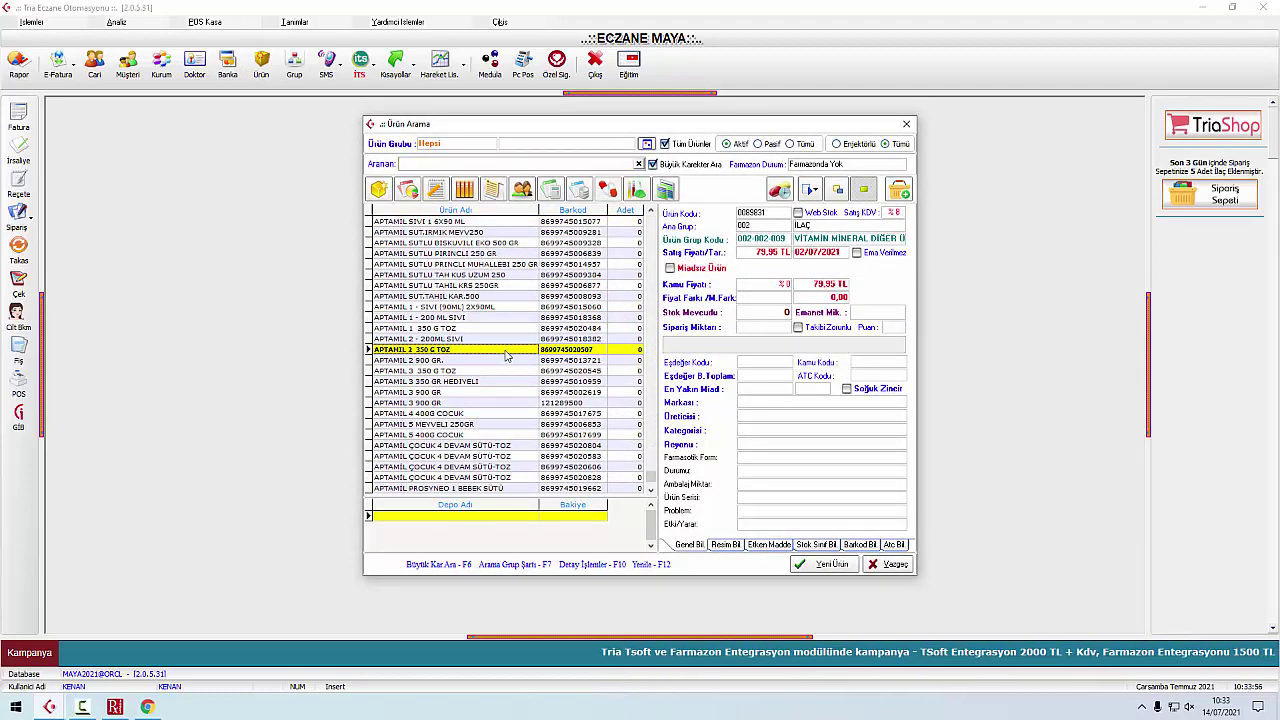
{"action": "double_click", "coordinate": [506, 355]}
{"action": "key", "text": "Escape"}
{"action": "key", "text": "Escape"}
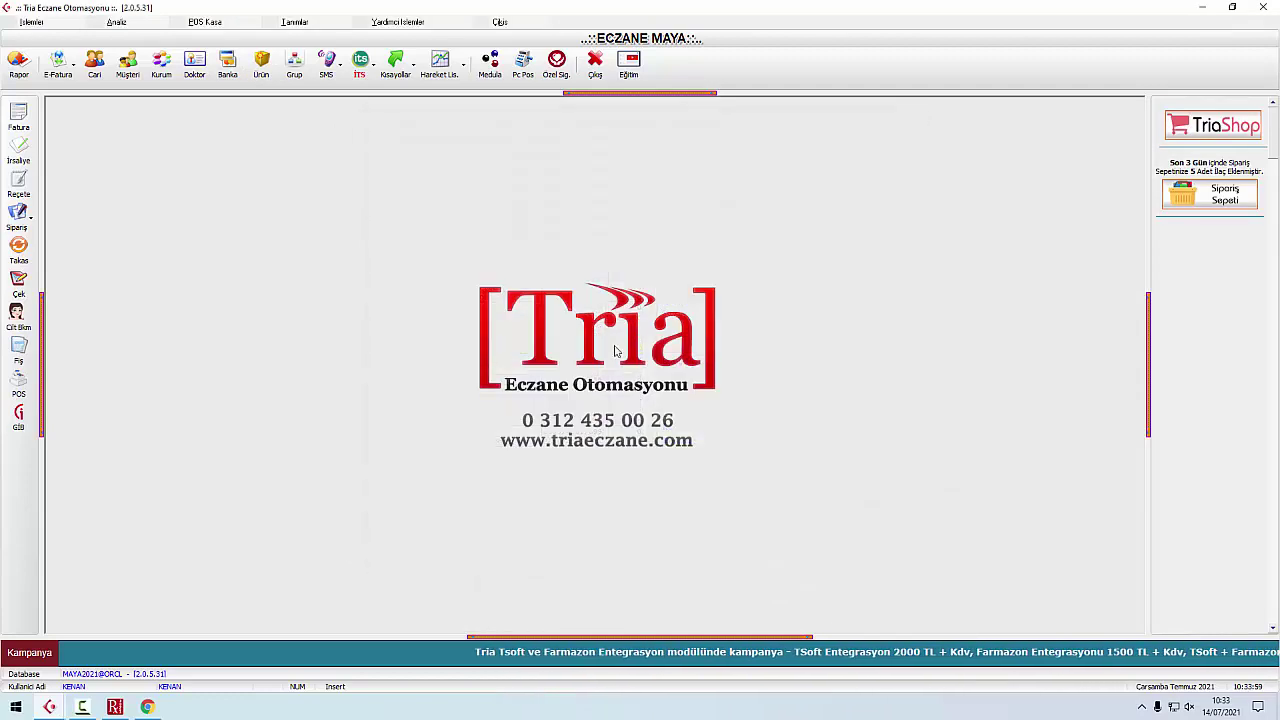
{"action": "left_click", "coordinate": [261, 64]}
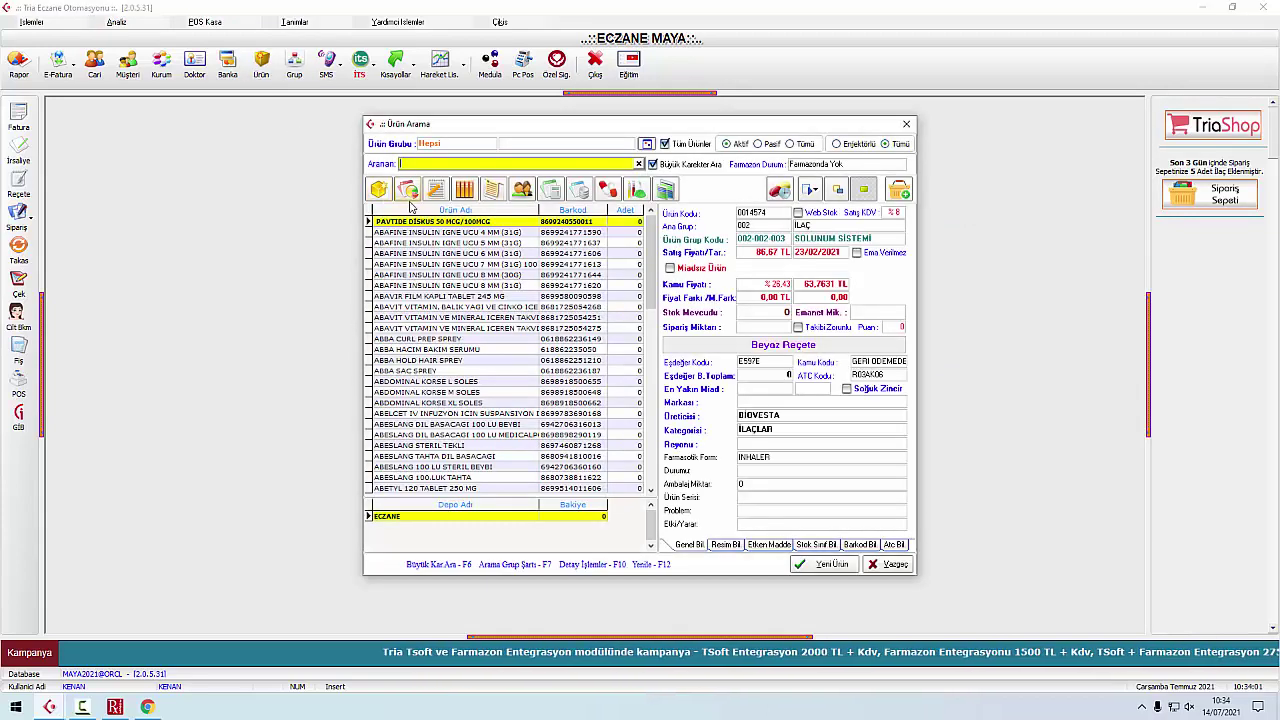
{"action": "type", "text": "8699745020907"}
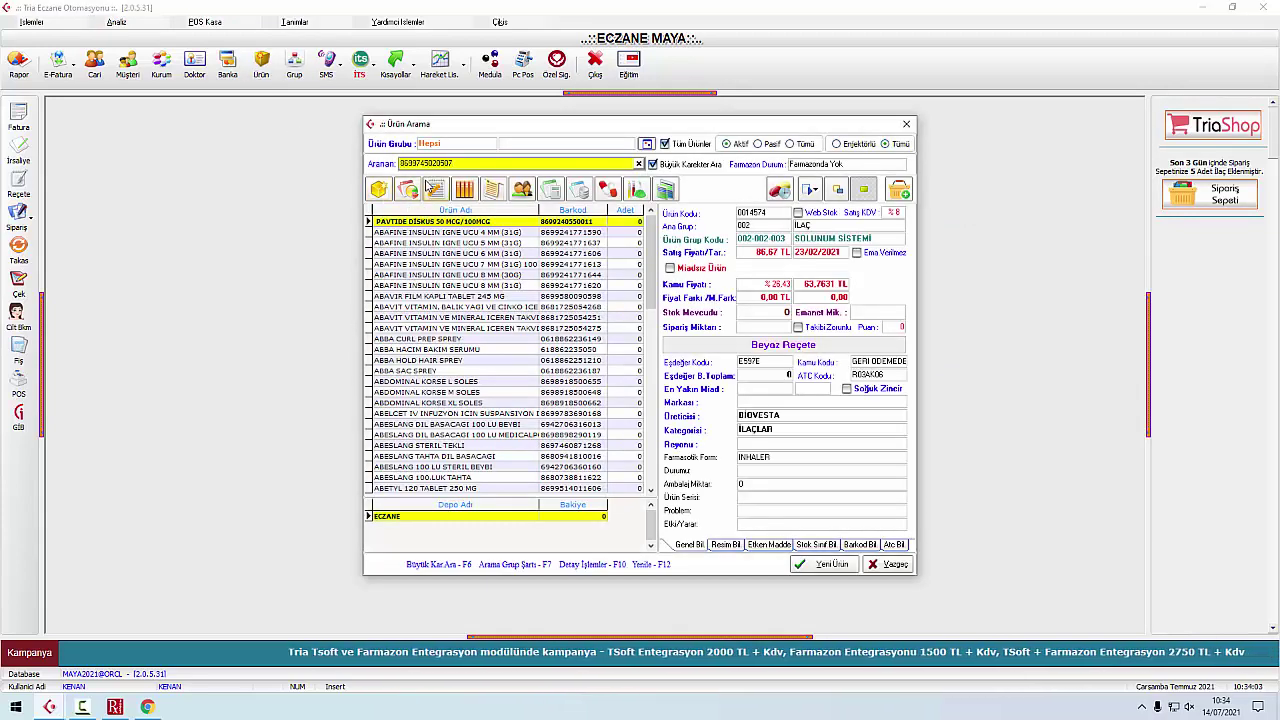
{"action": "key", "text": "Return"}
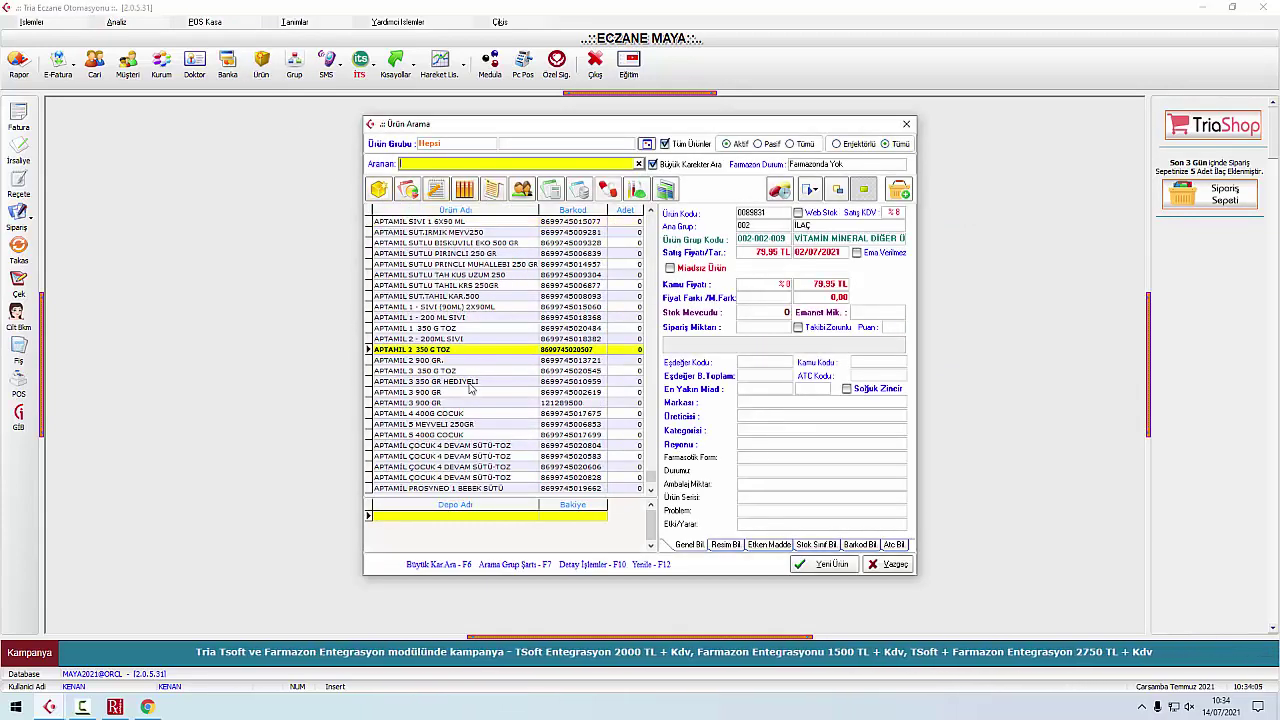
{"action": "left_click", "coordinate": [458, 351]}
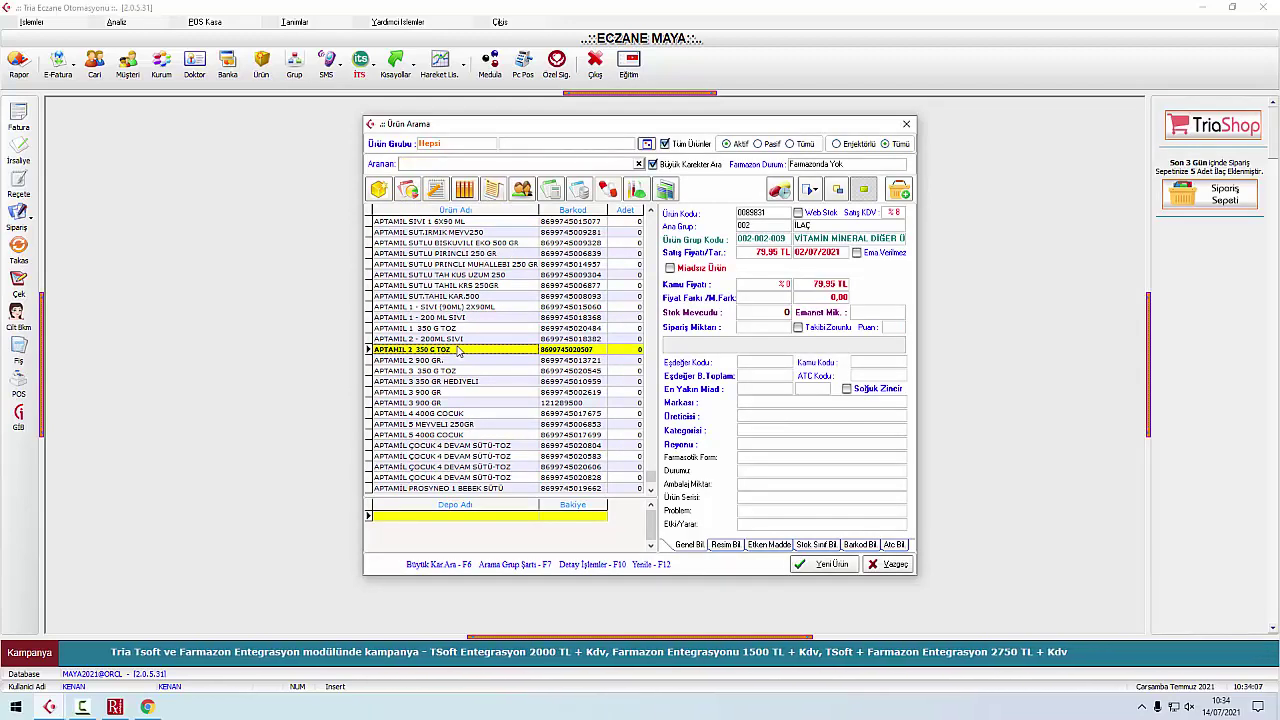
{"action": "double_click", "coordinate": [458, 351]}
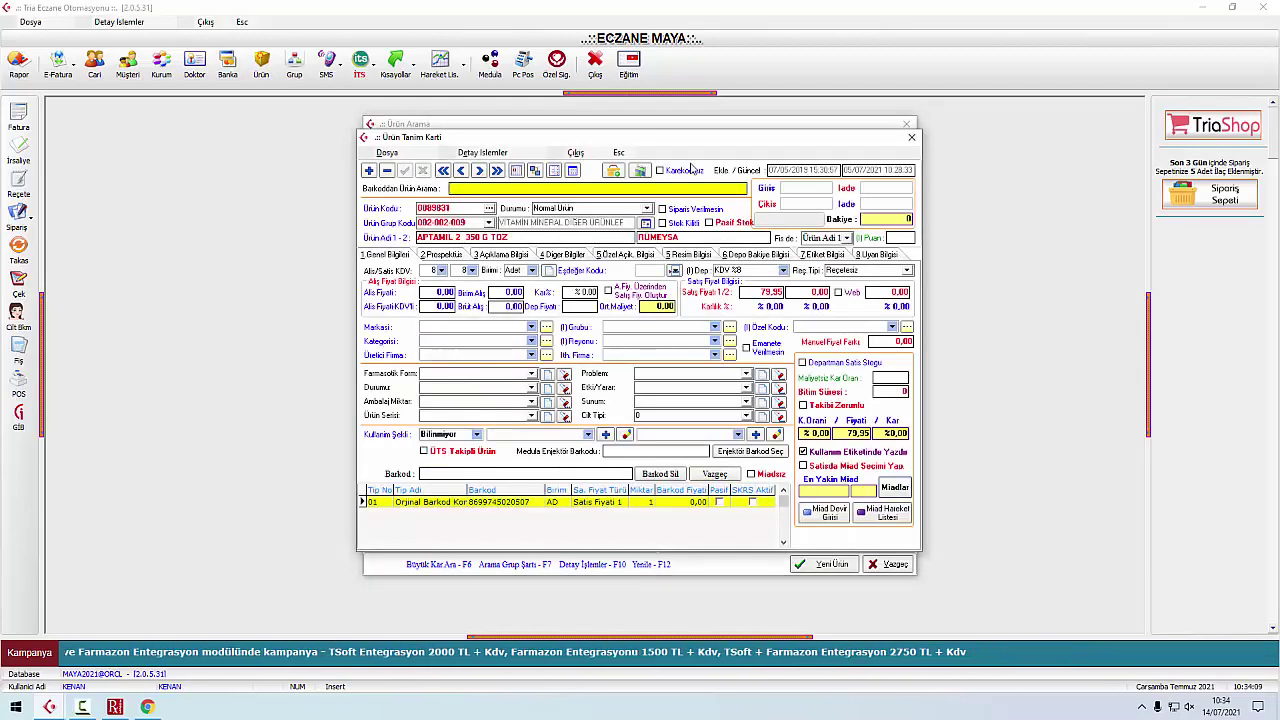
Step: Mark APTAMIL 2 350 G TOZ as Karekodsuz and save the product card
{"action": "left_click", "coordinate": [675, 174]}
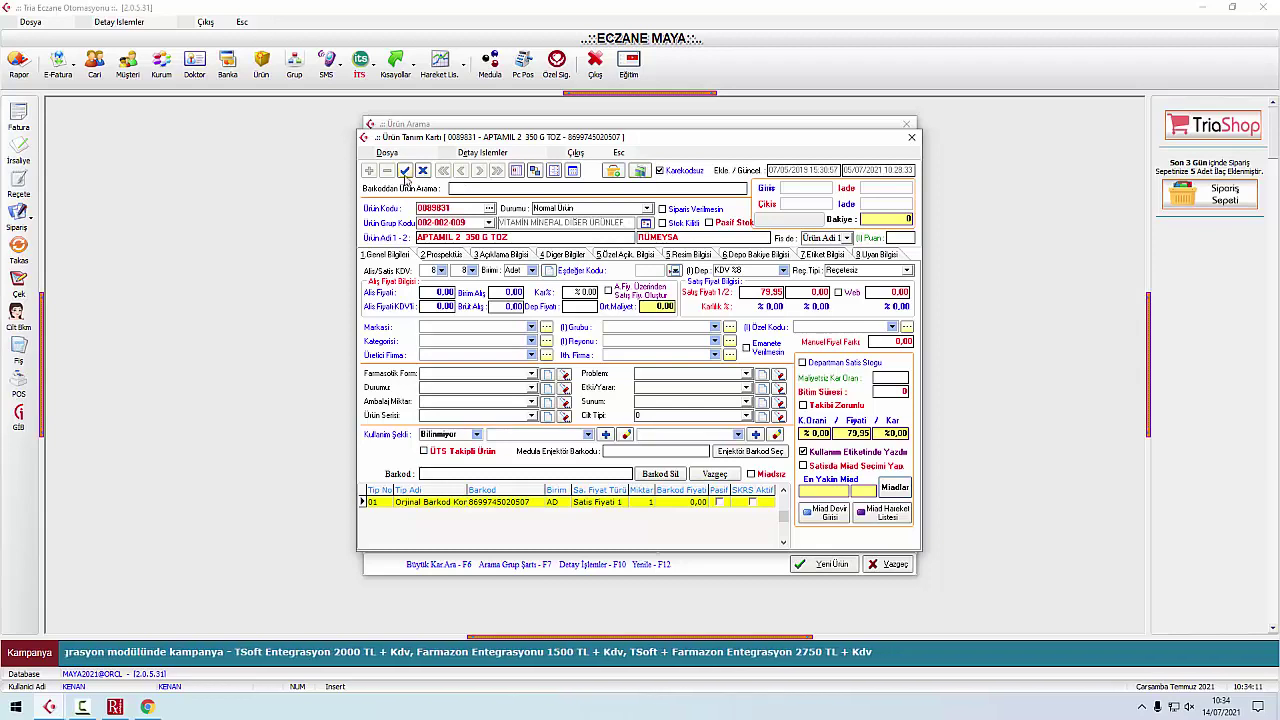
{"action": "left_click", "coordinate": [404, 171]}
{"action": "left_click", "coordinate": [711, 391]}
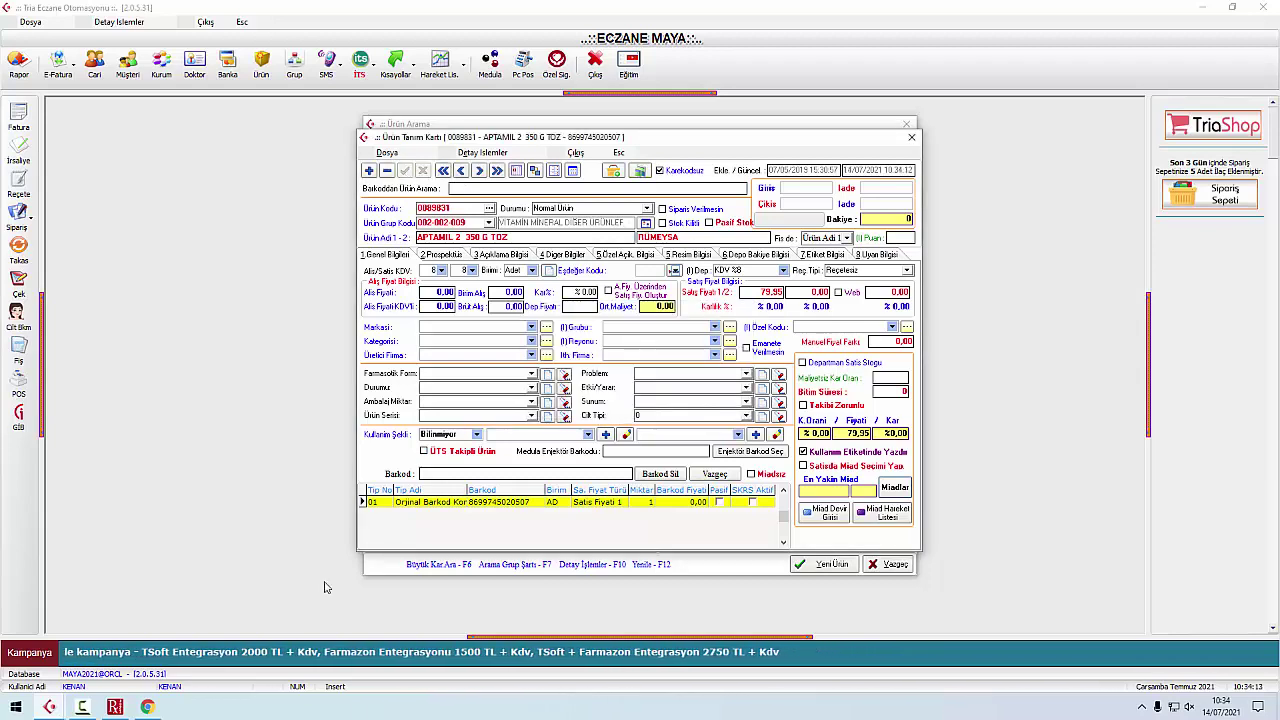
Step: Return to the e-invoice transfer window, replace the row 7 content with the row 8 invoice's content, and copy the NAZALNEM BURUN barcode
{"action": "mouse_move", "coordinate": [84, 706]}
{"action": "left_click", "coordinate": [160, 645]}
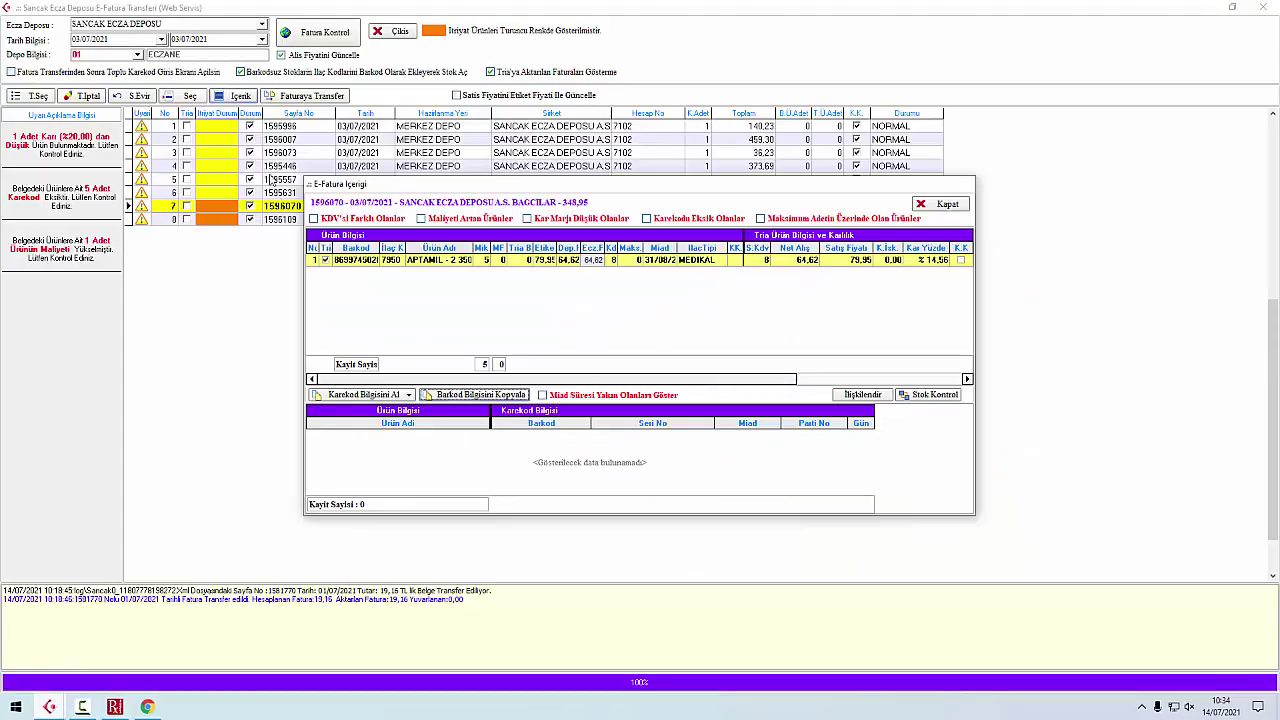
{"action": "left_click", "coordinate": [943, 204]}
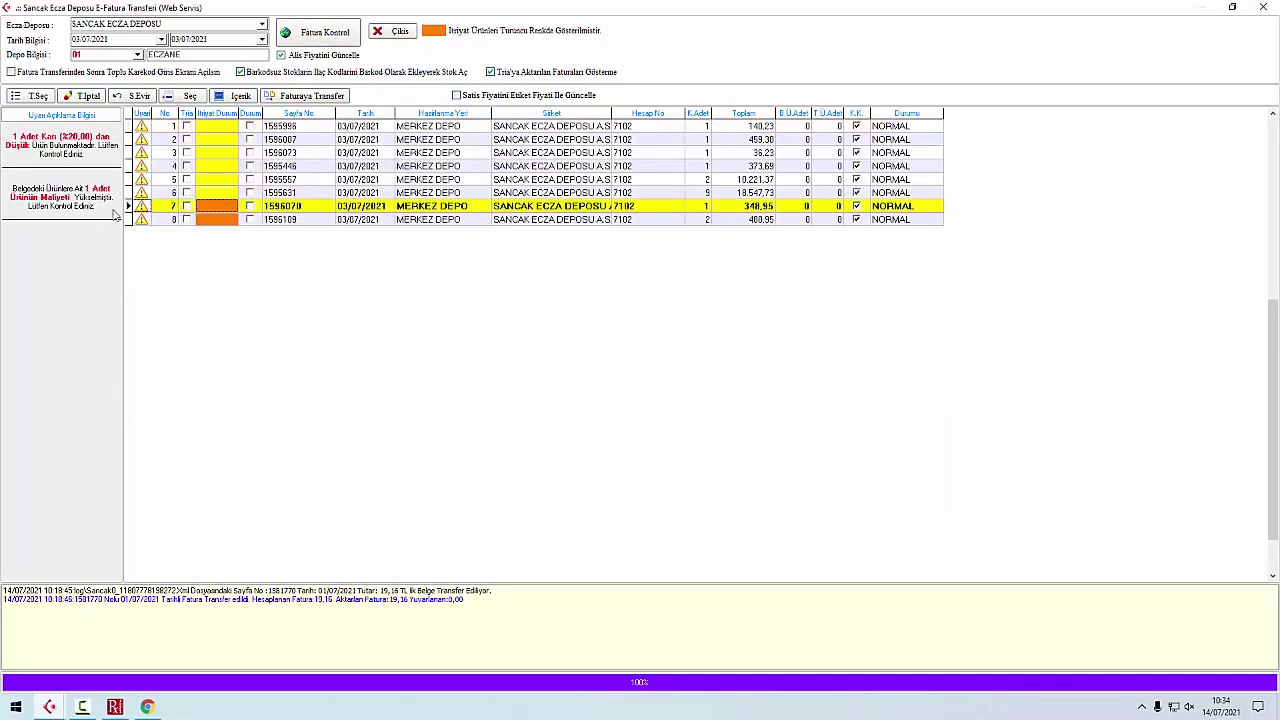
{"action": "left_click", "coordinate": [275, 221]}
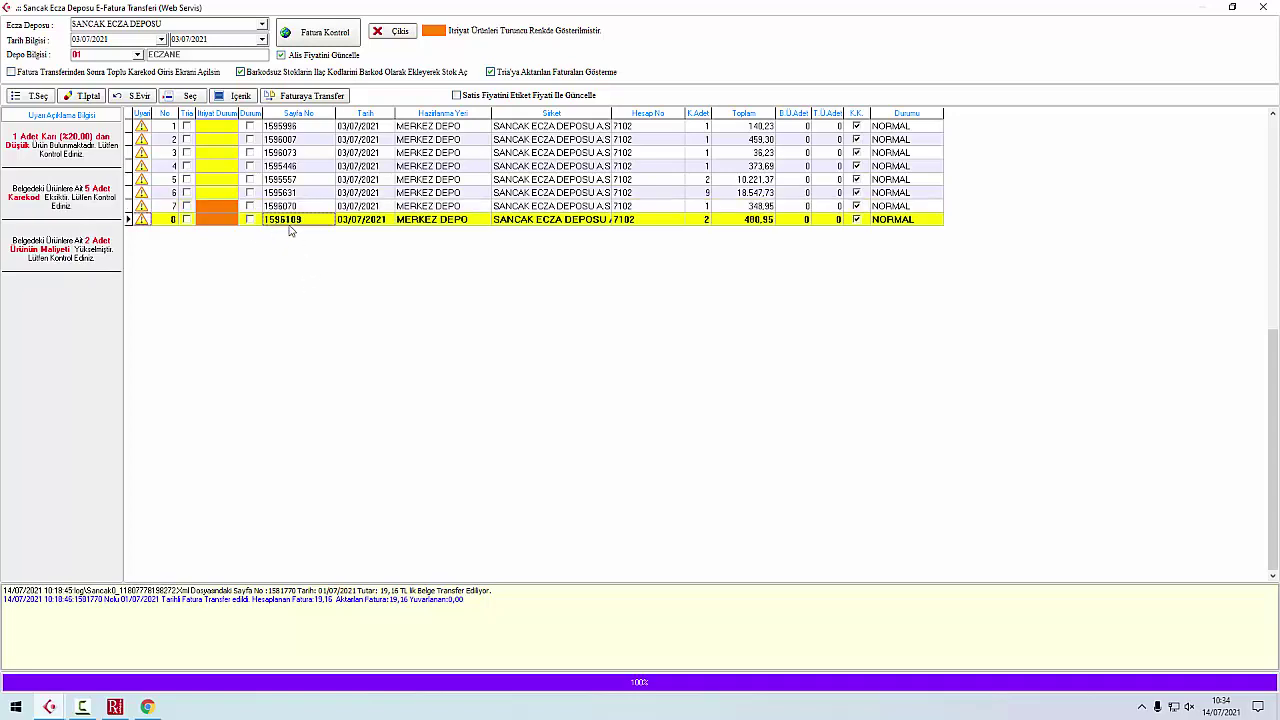
{"action": "left_click", "coordinate": [240, 96]}
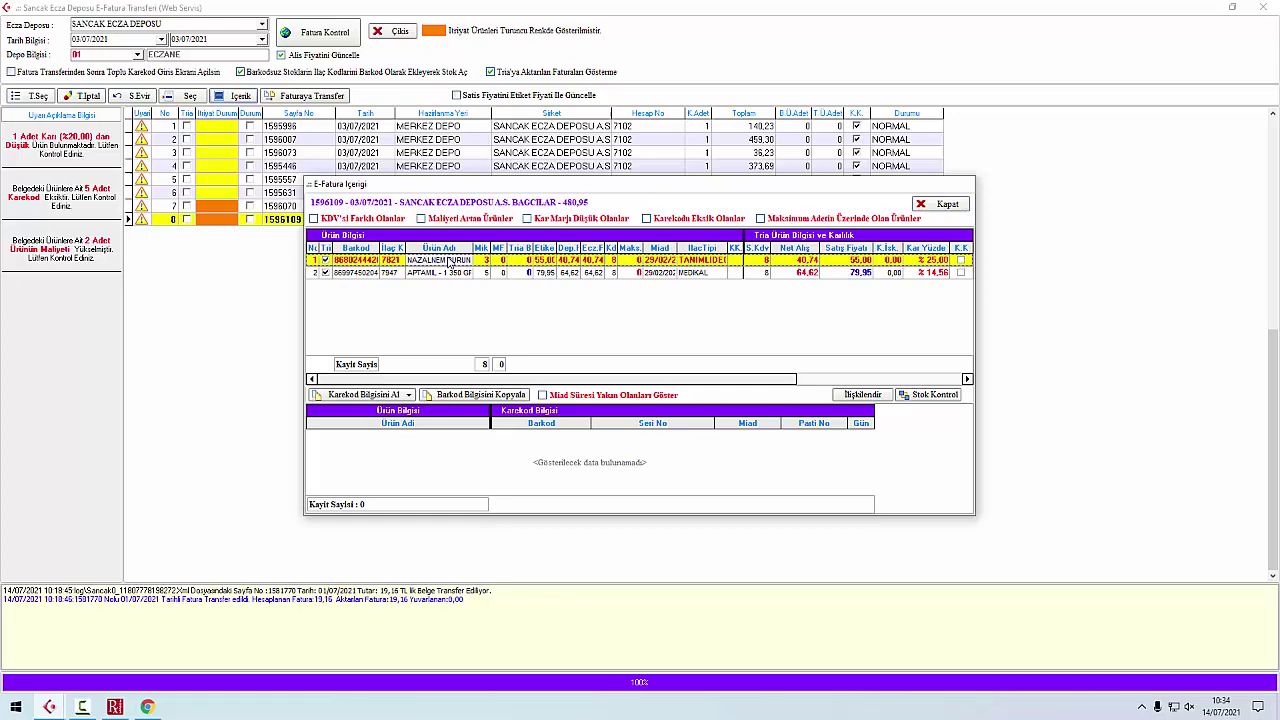
{"action": "left_click", "coordinate": [476, 395]}
Step: Switch to the other Tria session and look up the copied NAZALNEM barcode in the product card
{"action": "mouse_move", "coordinate": [54, 708]}
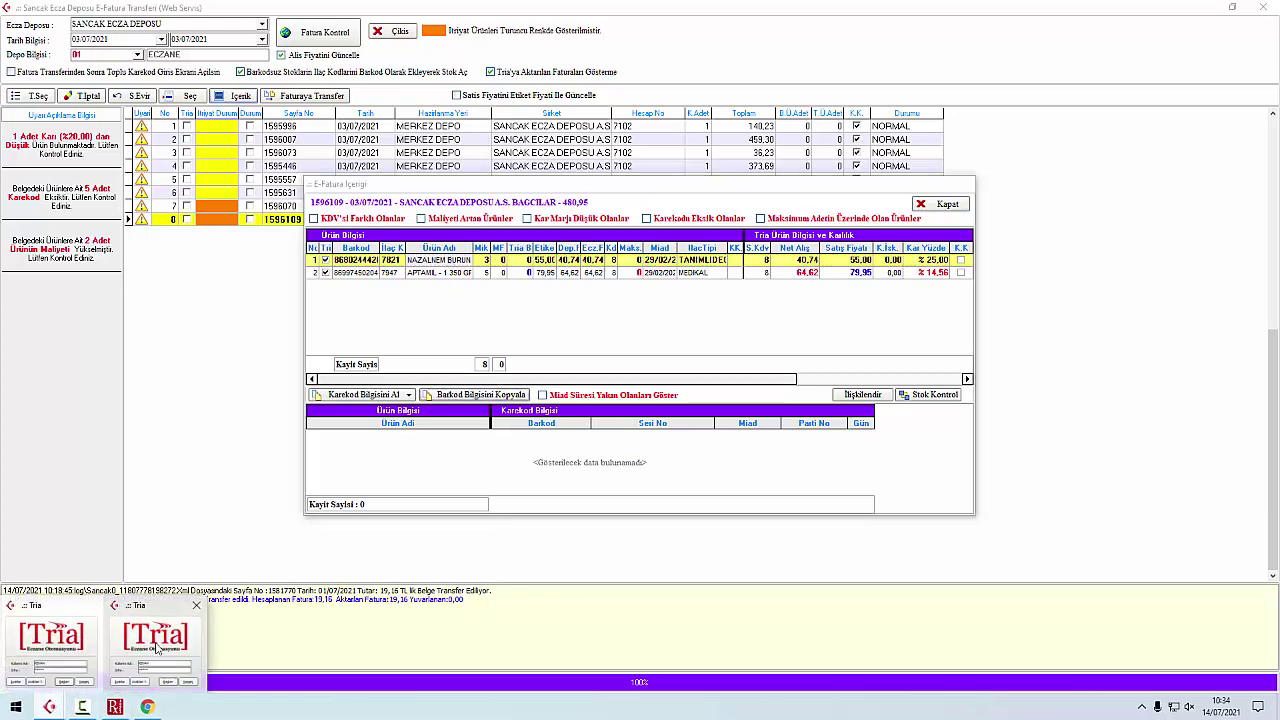
{"action": "left_click", "coordinate": [55, 650]}
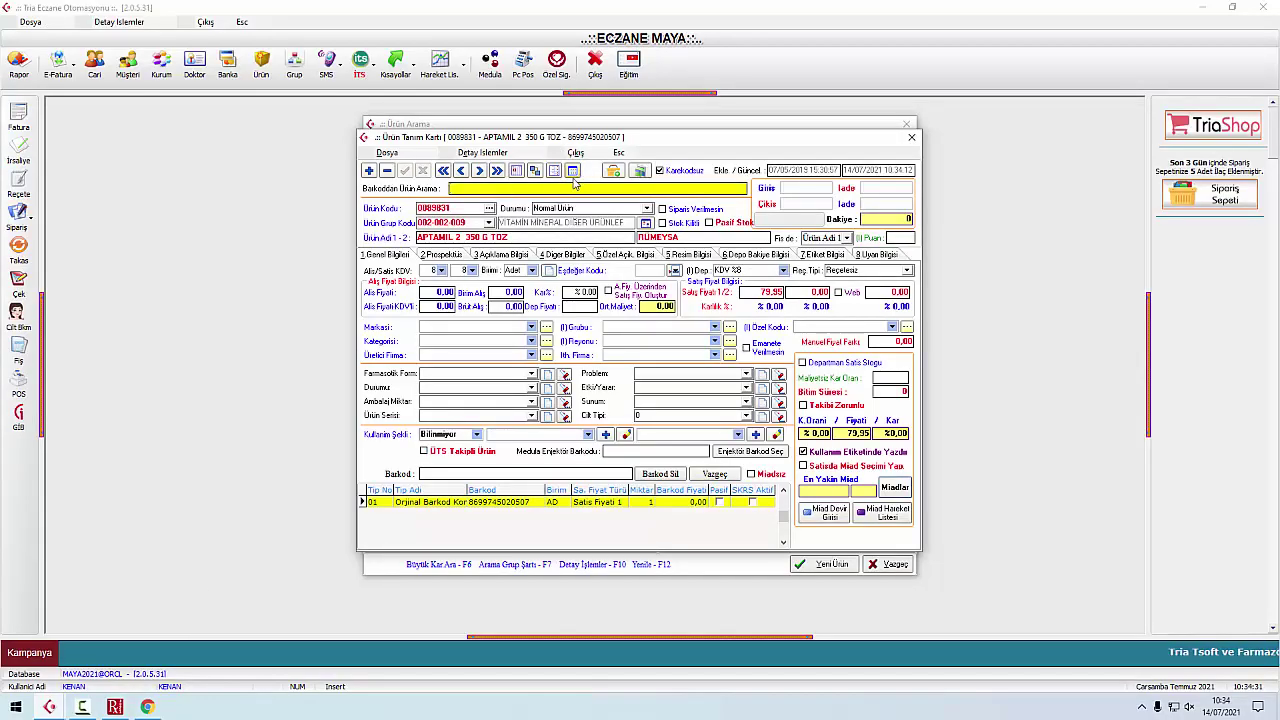
{"action": "key", "text": "ctrl+v"}
{"action": "key", "text": "Return"}
{"action": "left_click", "coordinate": [651, 393]}
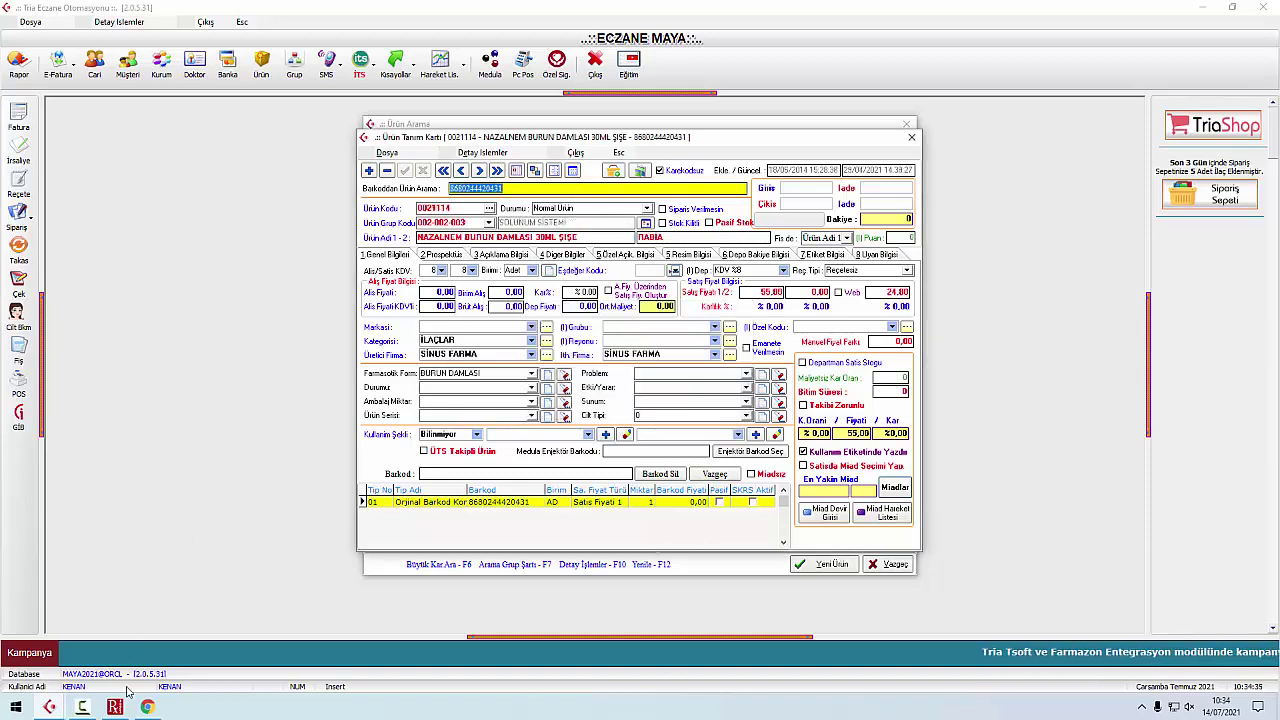
Step: Copy the barcode of APTAMIL - 1 350 GR from the row 8 invoice content and look it up in the other session's product card
{"action": "mouse_move", "coordinate": [49, 707]}
{"action": "left_click", "coordinate": [128, 650]}
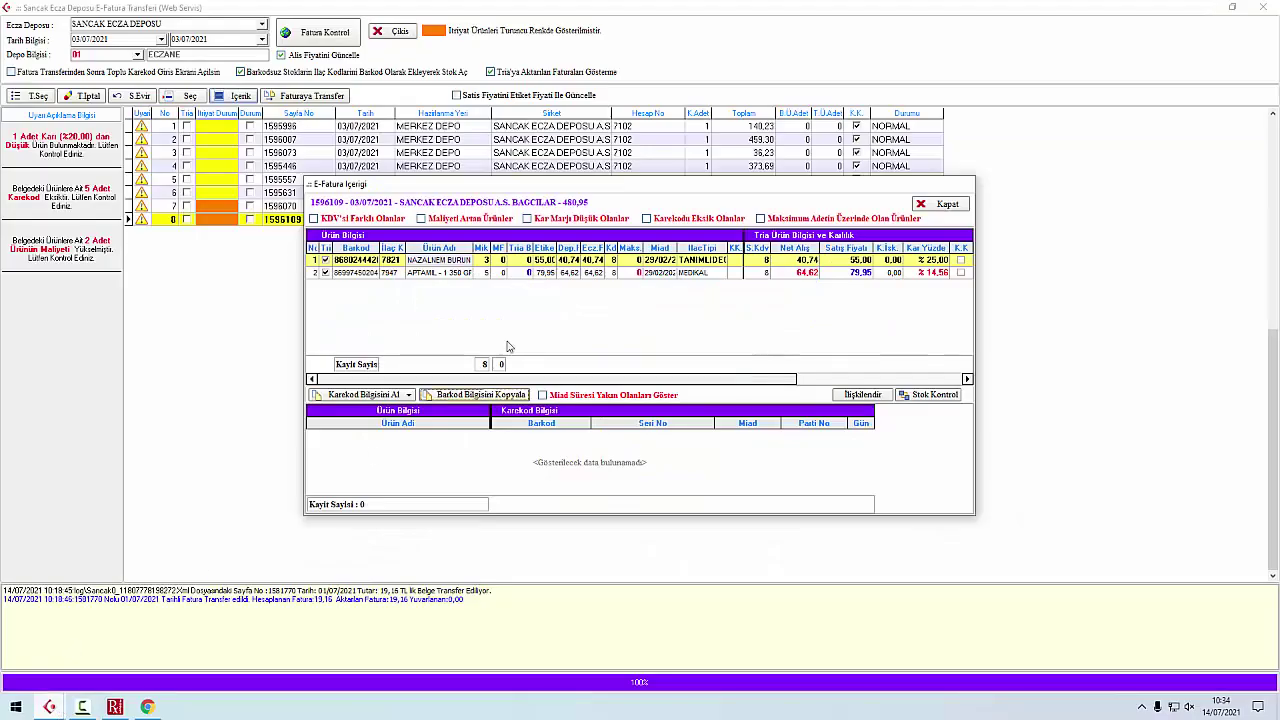
{"action": "left_click", "coordinate": [506, 273]}
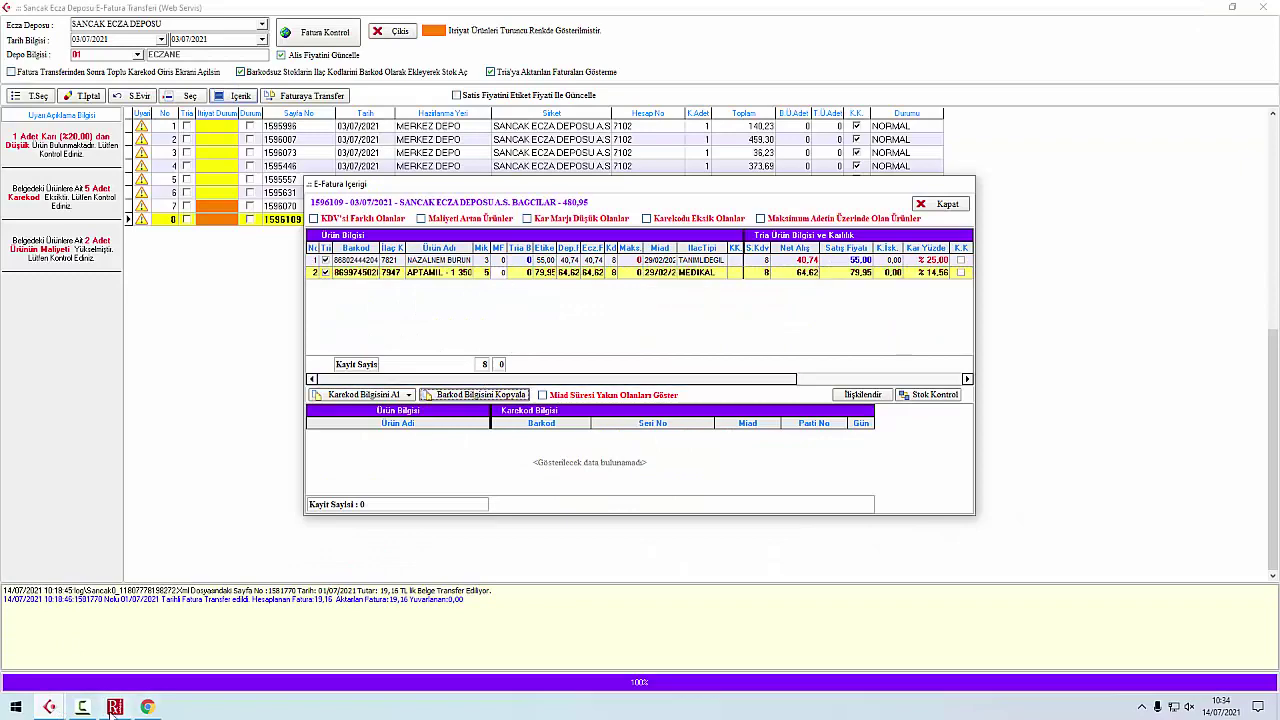
{"action": "mouse_move", "coordinate": [49, 707]}
{"action": "left_click", "coordinate": [50, 650]}
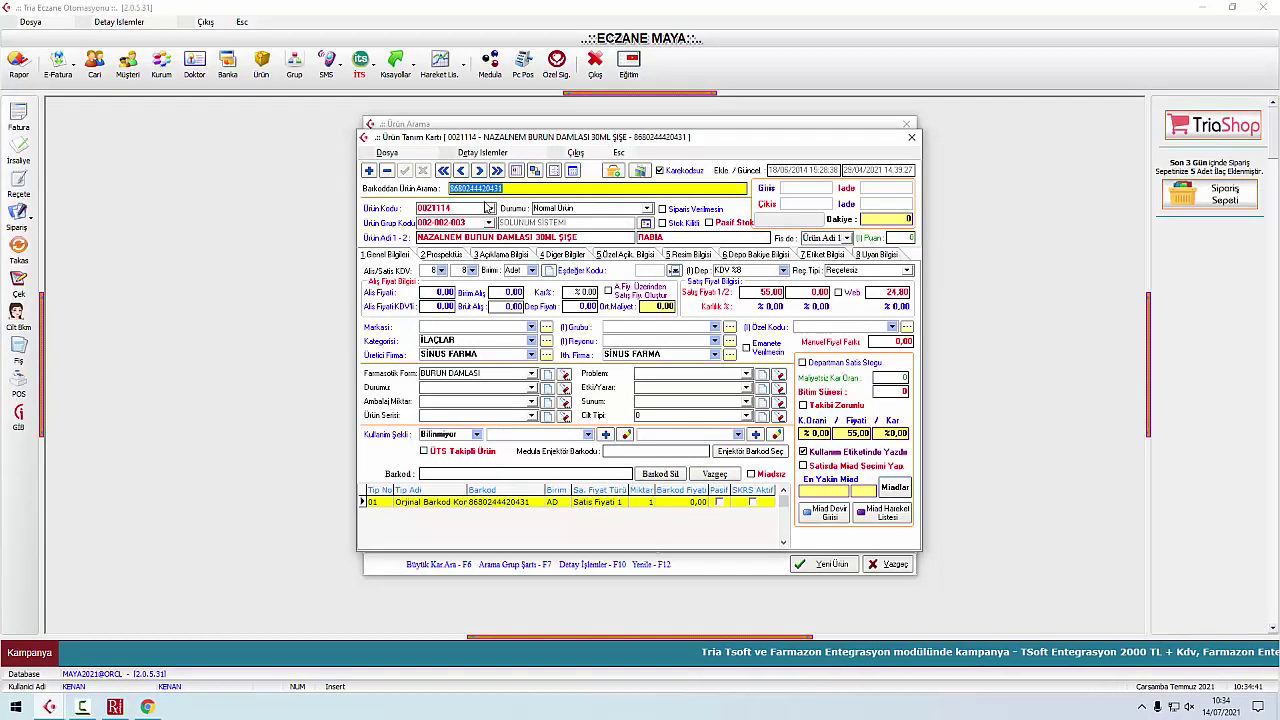
{"action": "key", "text": "ctrl+v"}
{"action": "key", "text": "Return"}
{"action": "left_click", "coordinate": [656, 392]}
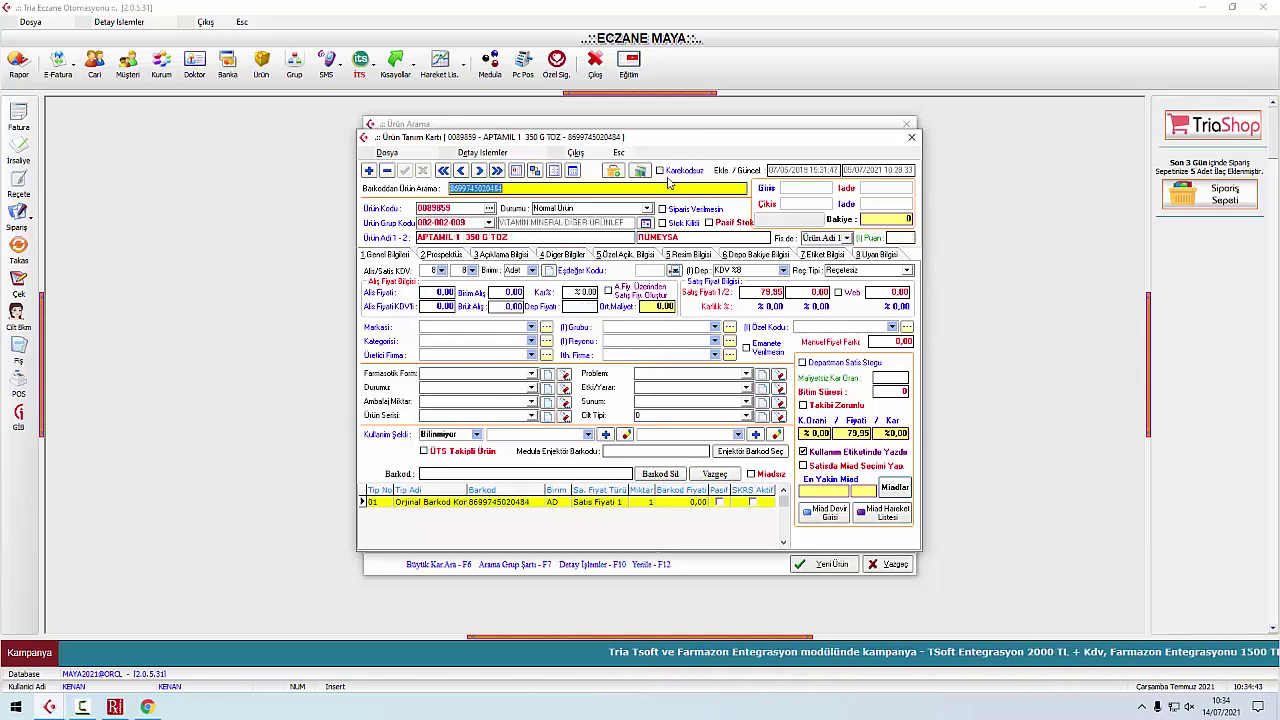
Step: Mark APTAMIL 1 350 G TOZ as Karekodsuz, save the product card, and close the product windows
{"action": "left_click", "coordinate": [404, 170]}
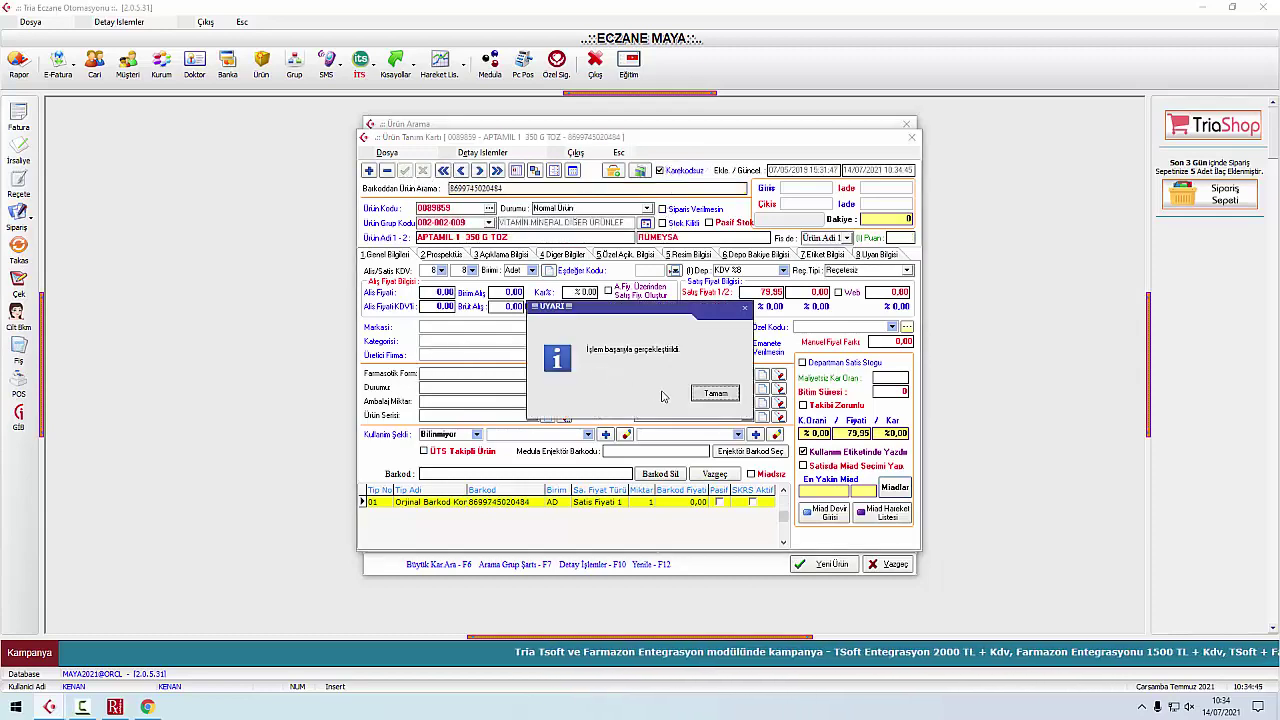
{"action": "key", "text": "Return"}
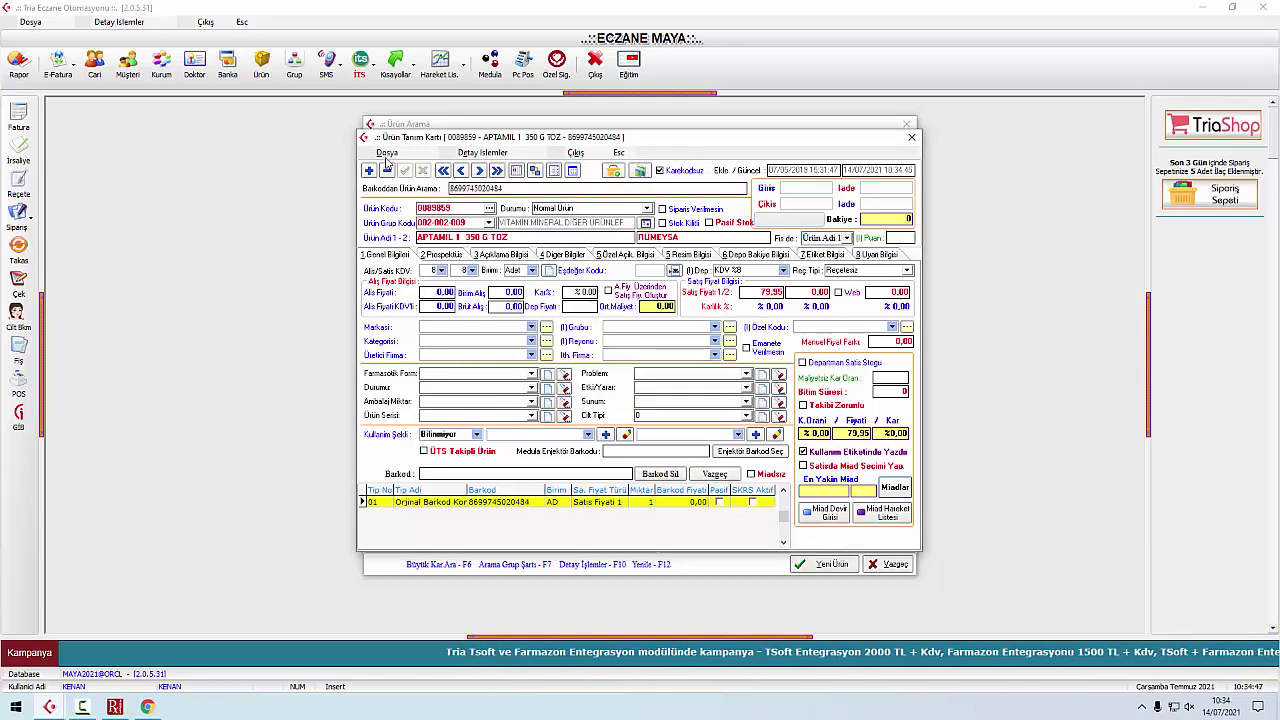
{"action": "left_click", "coordinate": [911, 137]}
{"action": "key", "text": "Escape"}
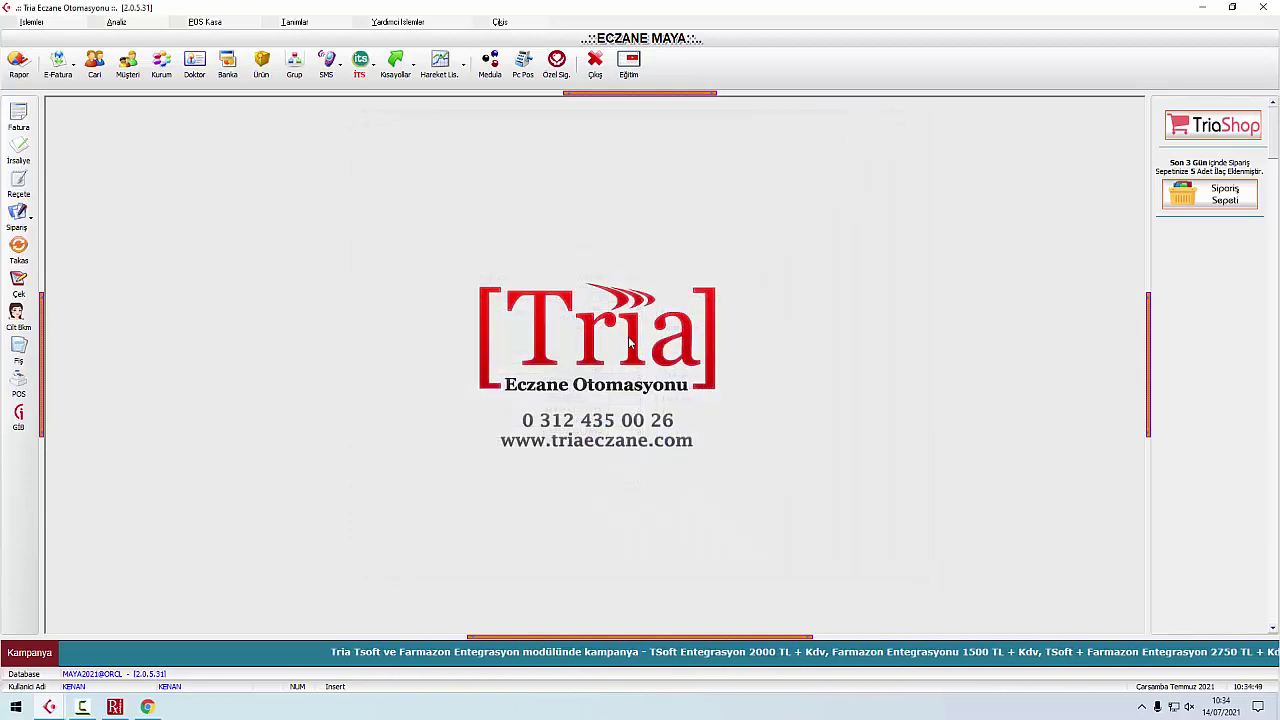
Step: Return to the e-invoice transfer window, close the row 8 invoice content, and rerun Fatura Kontrol
{"action": "key", "text": "Escape"}
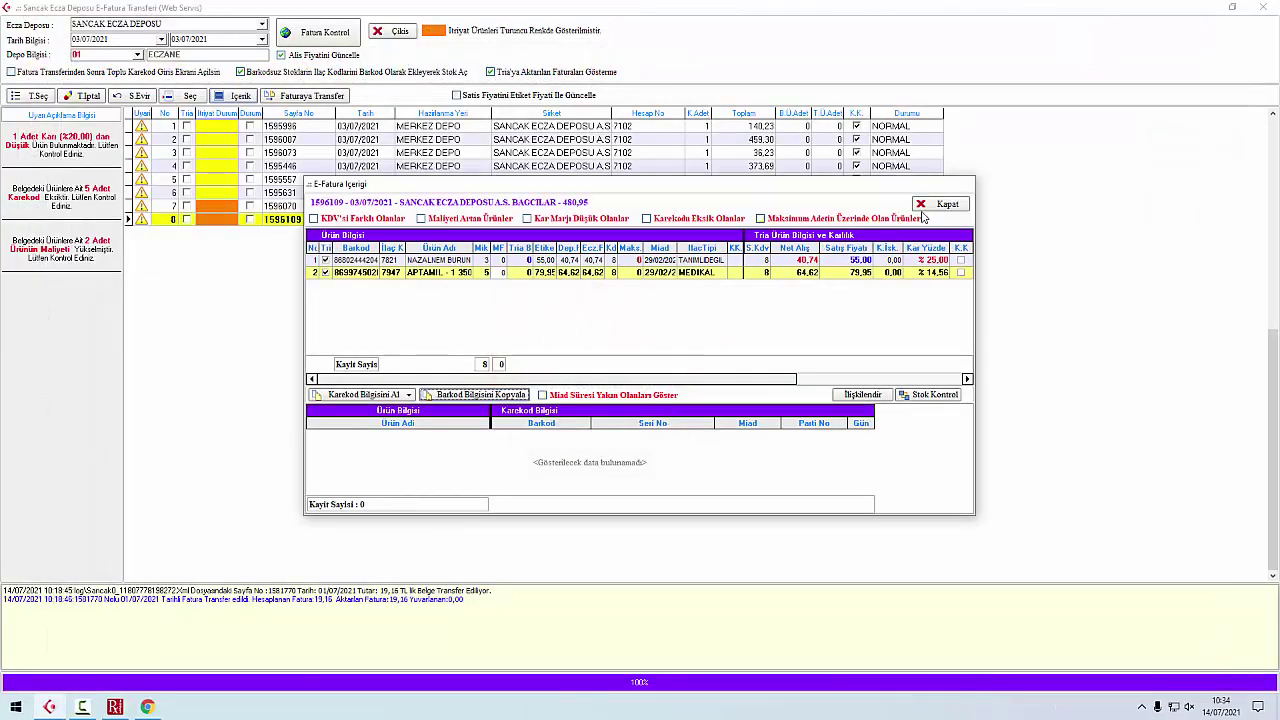
{"action": "left_click", "coordinate": [942, 204]}
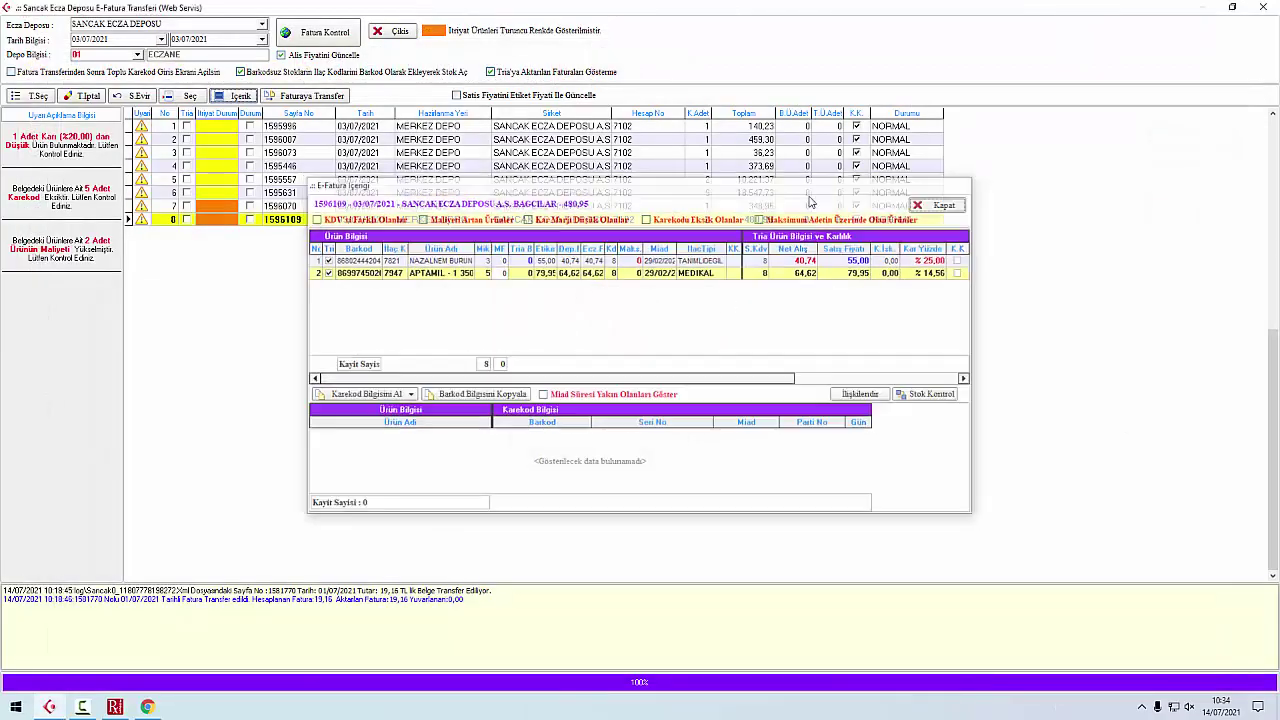
{"action": "left_click", "coordinate": [305, 38]}
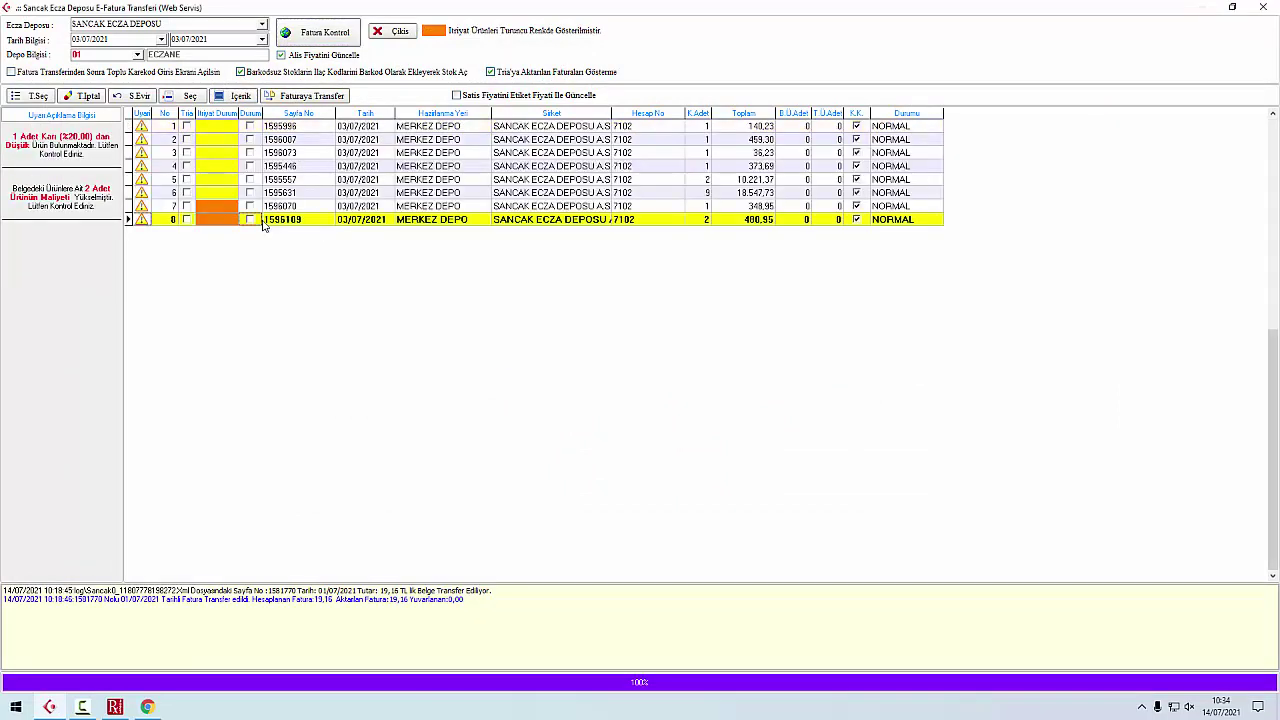
Step: Open the content of the row 7 invoice, examine the APTAMIL - 2 350 GR line, and close the content window
{"action": "left_click", "coordinate": [272, 208]}
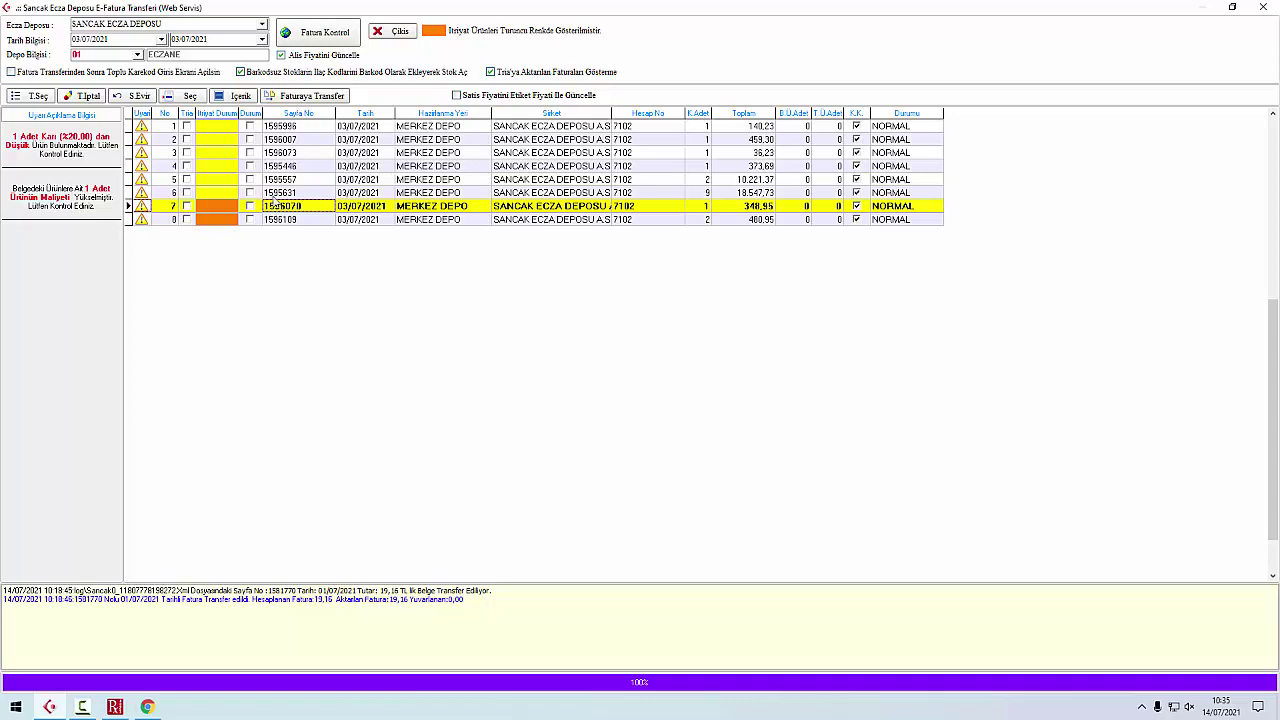
{"action": "left_click", "coordinate": [234, 96]}
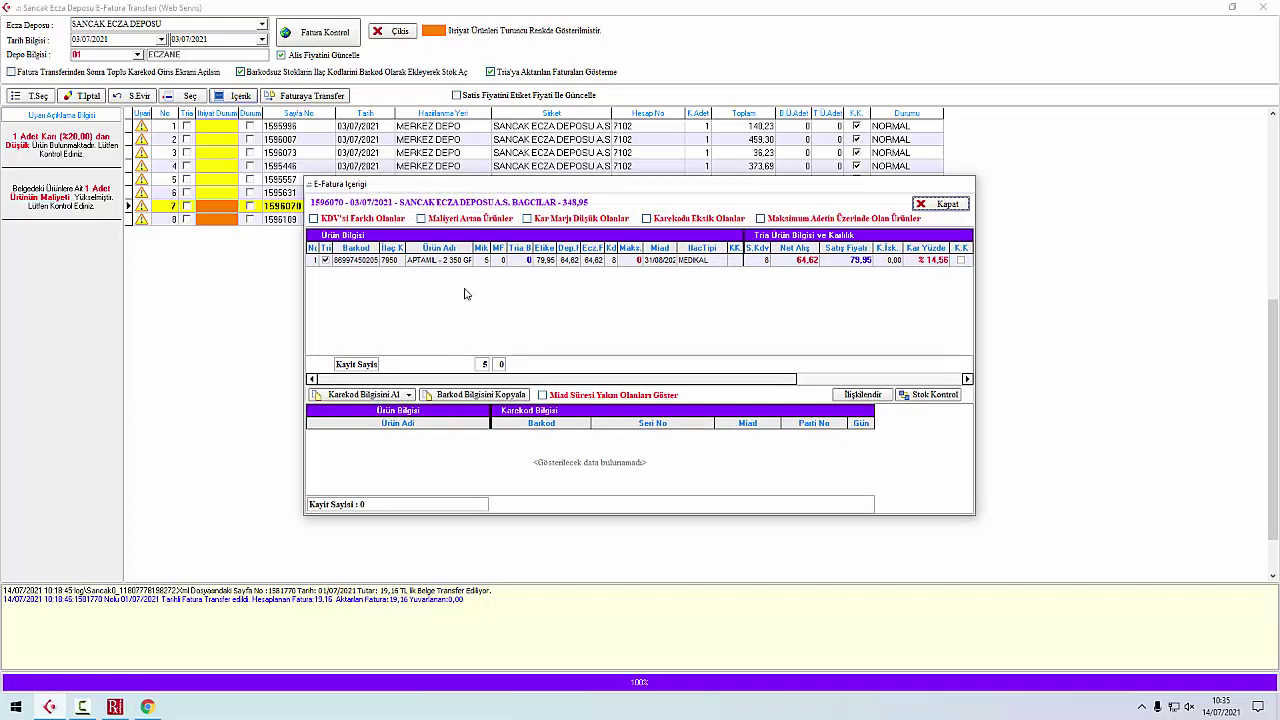
{"action": "left_click", "coordinate": [453, 261]}
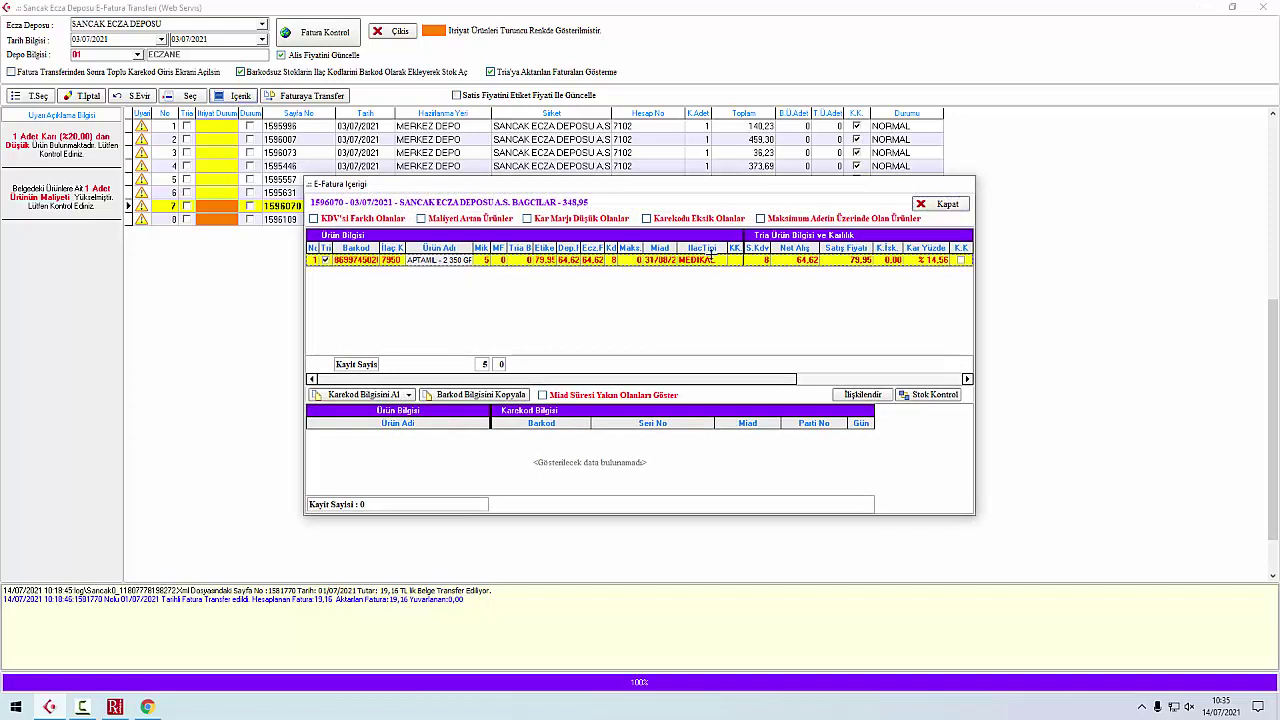
{"action": "left_click", "coordinate": [952, 206]}
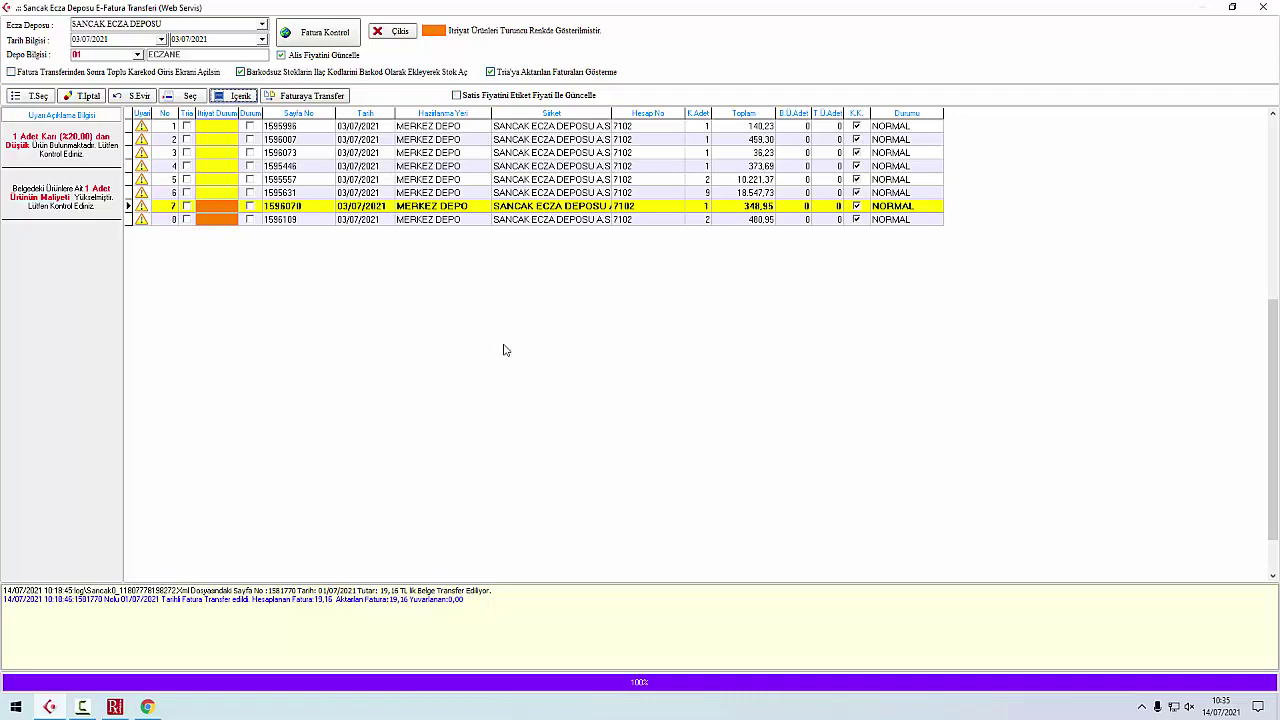
Step: Open the content of the row 8 invoice and copy the barcode of APTAMIL - 1 350 GR
{"action": "left_click", "coordinate": [313, 221]}
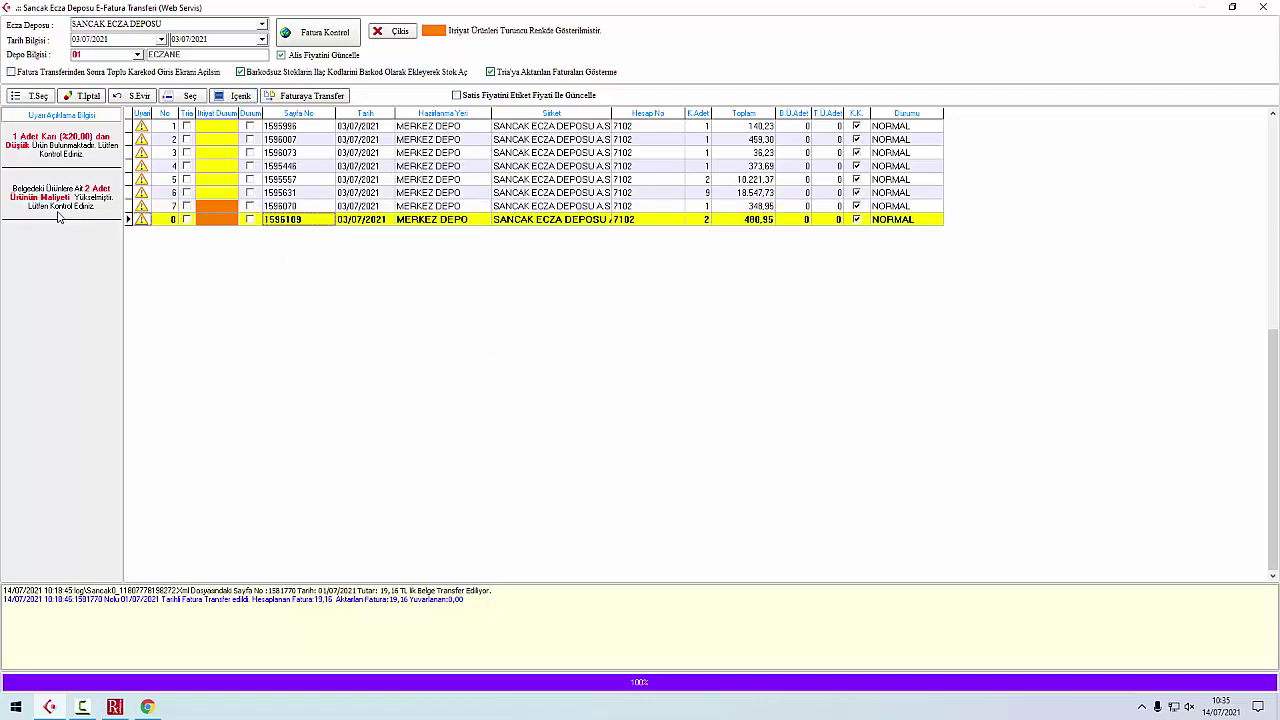
{"action": "left_click", "coordinate": [229, 99]}
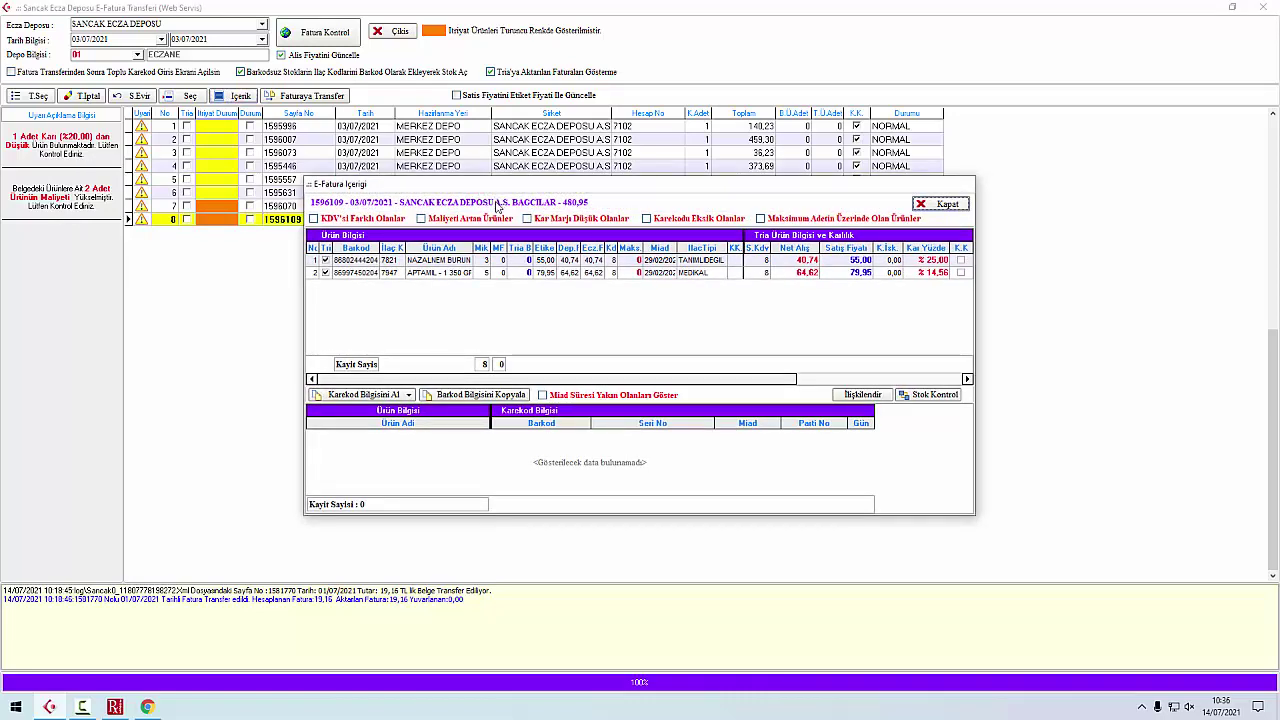
{"action": "left_click", "coordinate": [476, 274]}
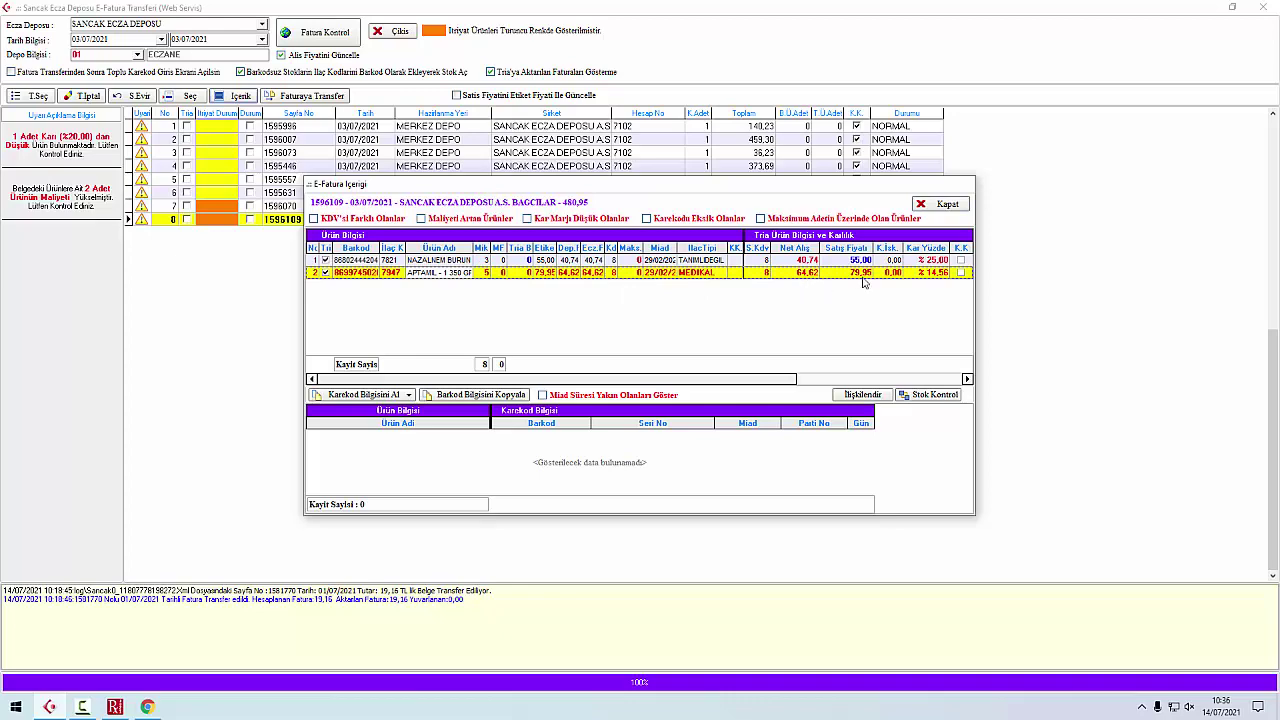
{"action": "left_click", "coordinate": [488, 395]}
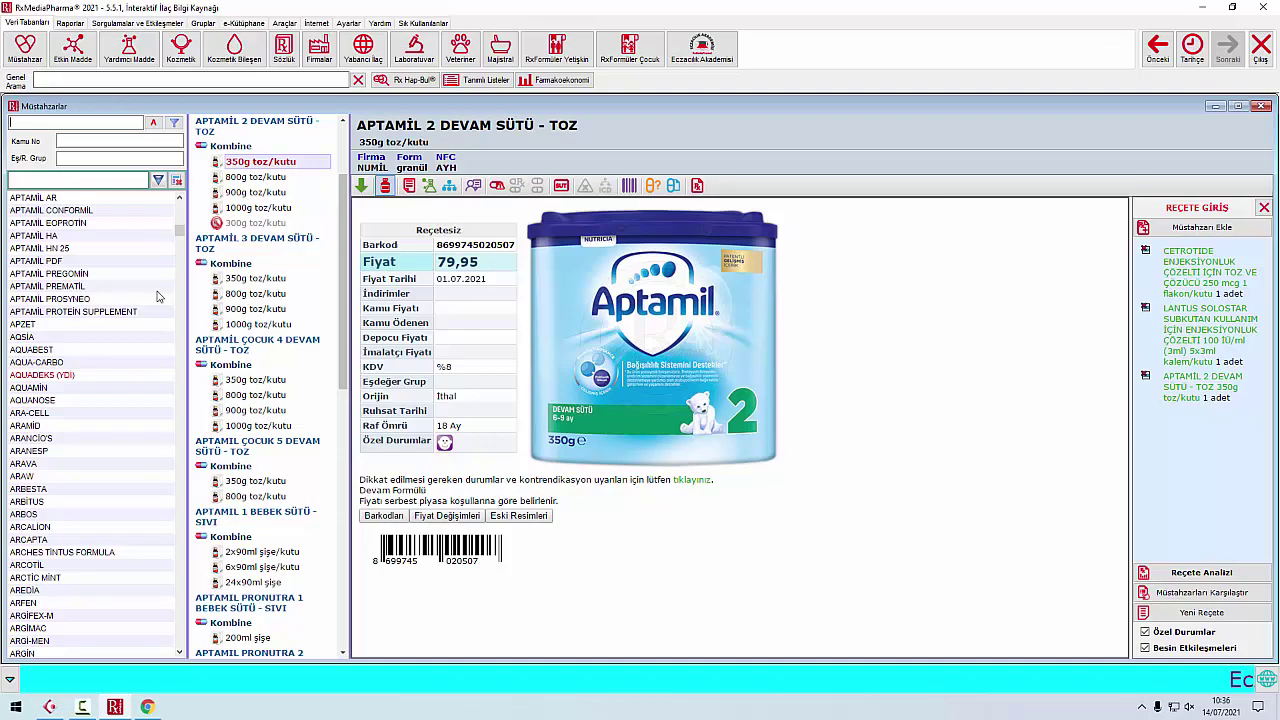
Step: Switch to RxMediaPharma, look up the copied APTAMIL 1 350 GR barcode to check its price, and return to the invoice content
{"action": "left_click", "coordinate": [115, 707]}
{"action": "key", "text": "Return"}
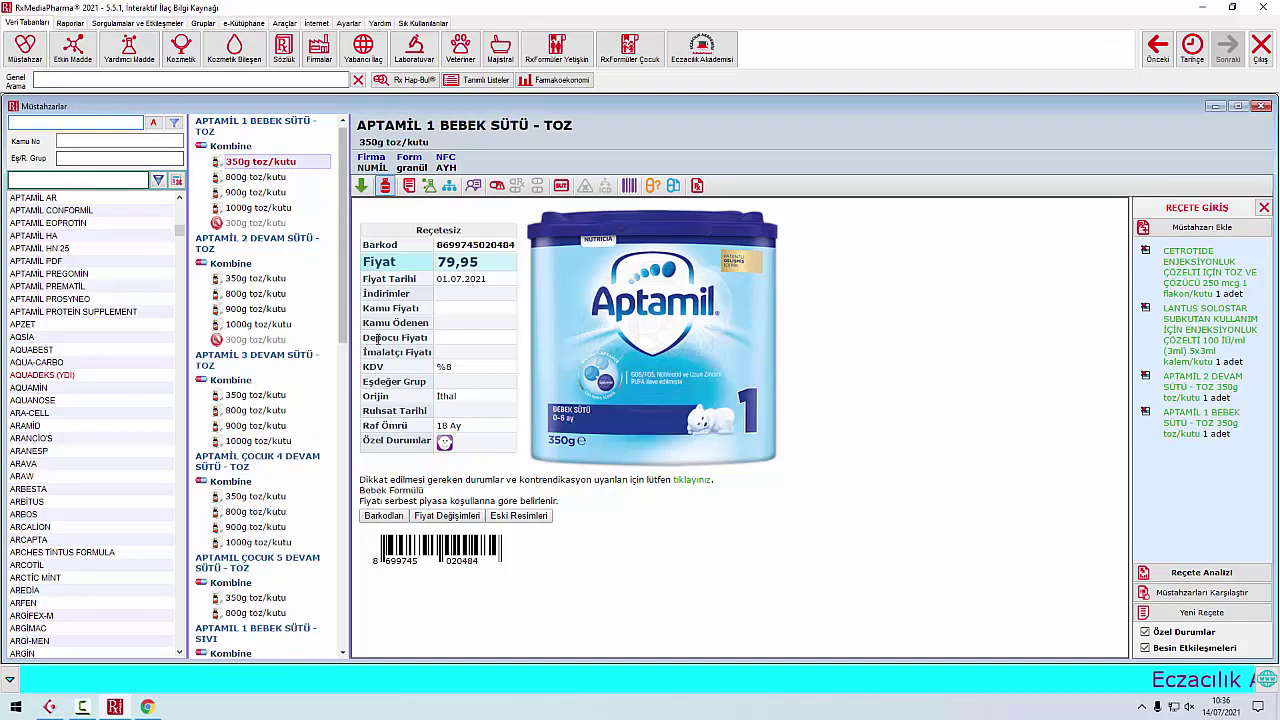
{"action": "left_click", "coordinate": [1205, 7]}
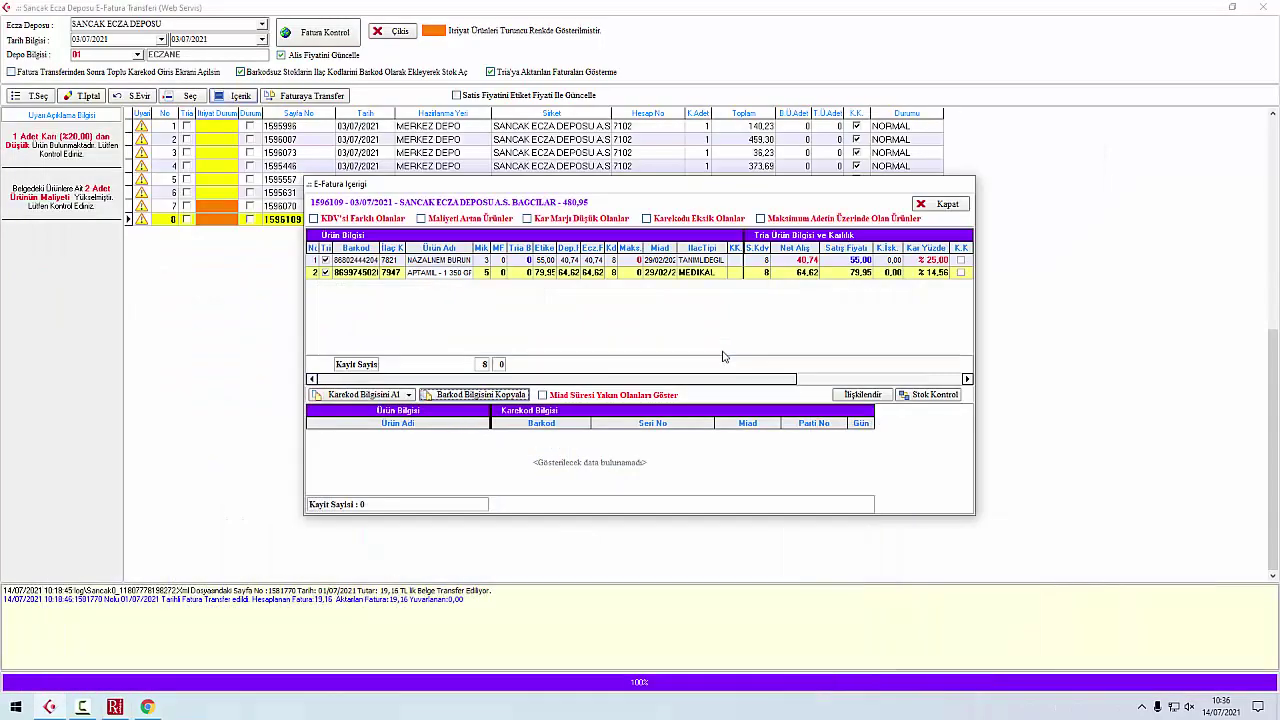
Step: Copy the barcode of the NAZALNEM line in the invoice content, look it up in RxMediaPharma, and return to the invoice
{"action": "left_click", "coordinate": [695, 287]}
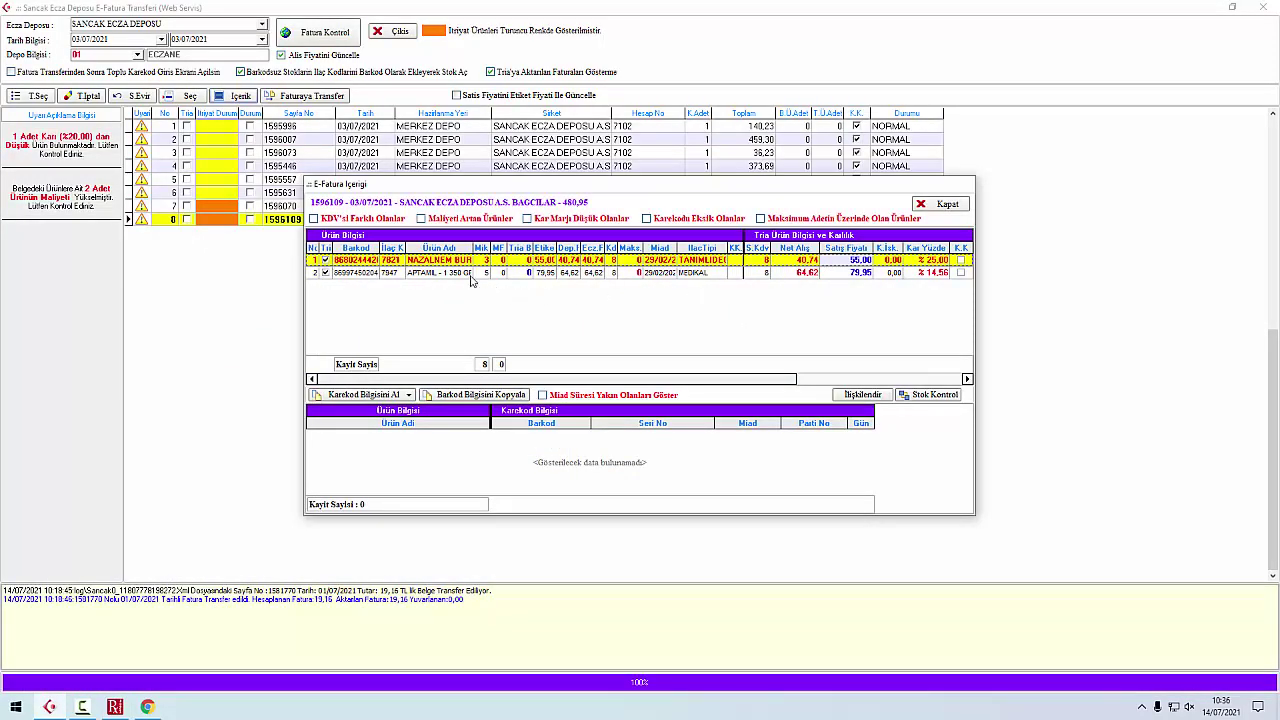
{"action": "left_click", "coordinate": [484, 396]}
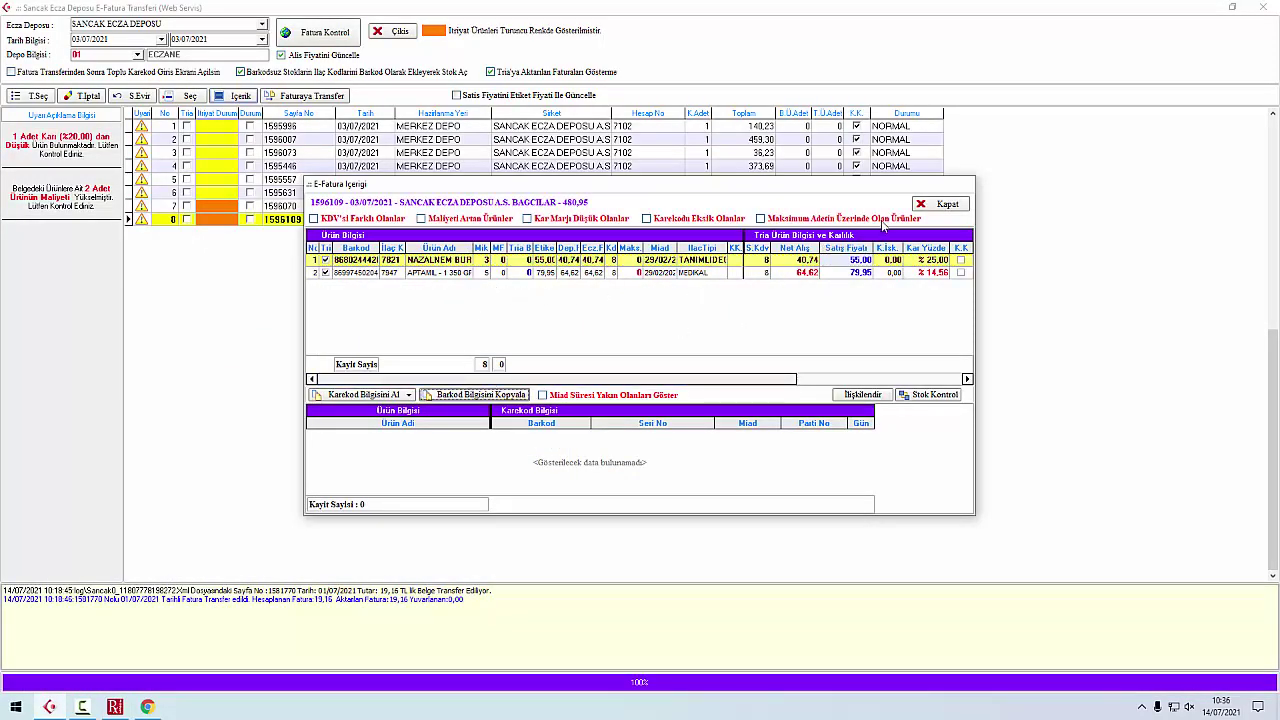
{"action": "left_click", "coordinate": [115, 707]}
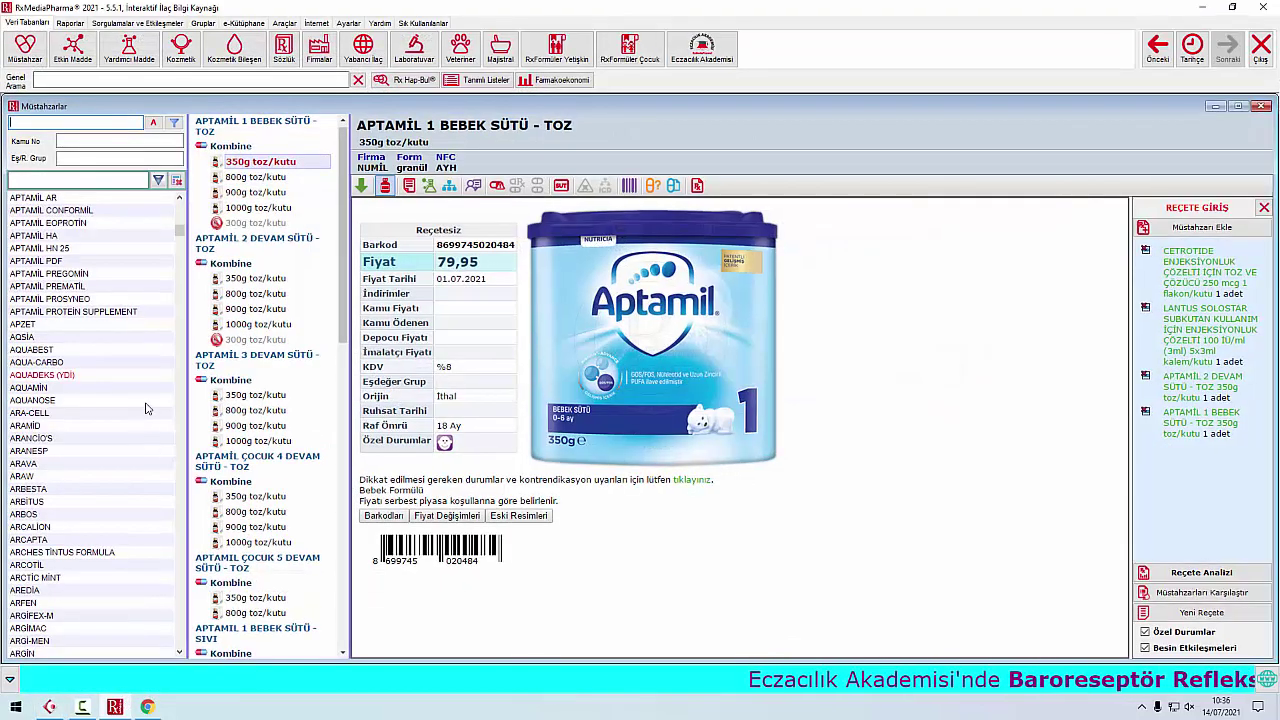
{"action": "key", "text": "Return"}
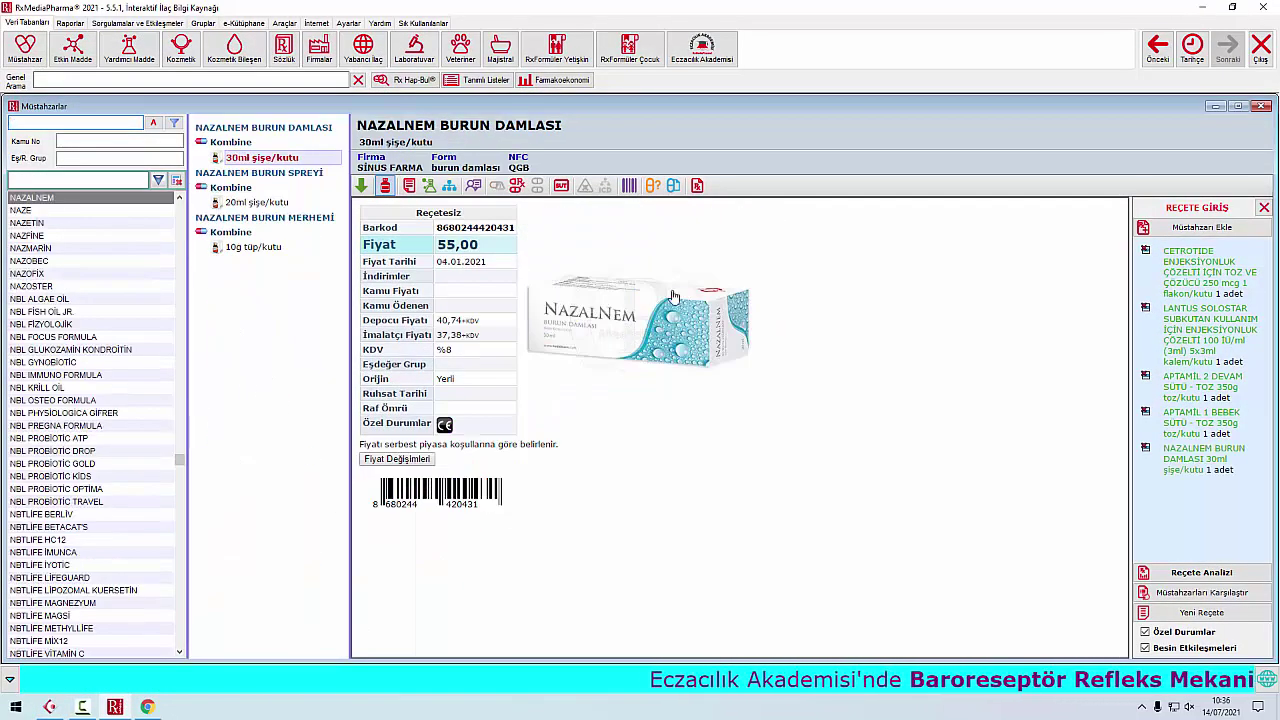
{"action": "left_click", "coordinate": [1202, 7]}
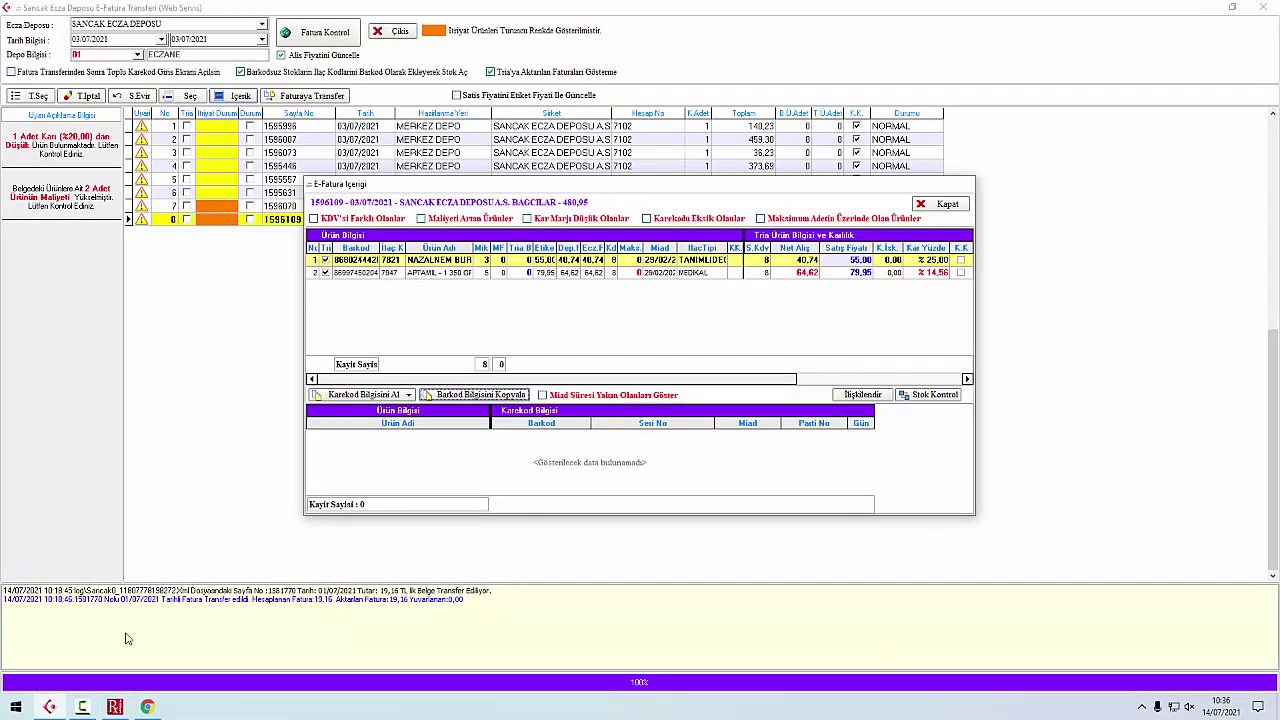
Step: Repeat the NAZALNEM barcode lookup in RxMediaPharma, compare its Fiyat with the invoice's Satış Fiyatı, and close the invoice content
{"action": "left_click", "coordinate": [116, 707]}
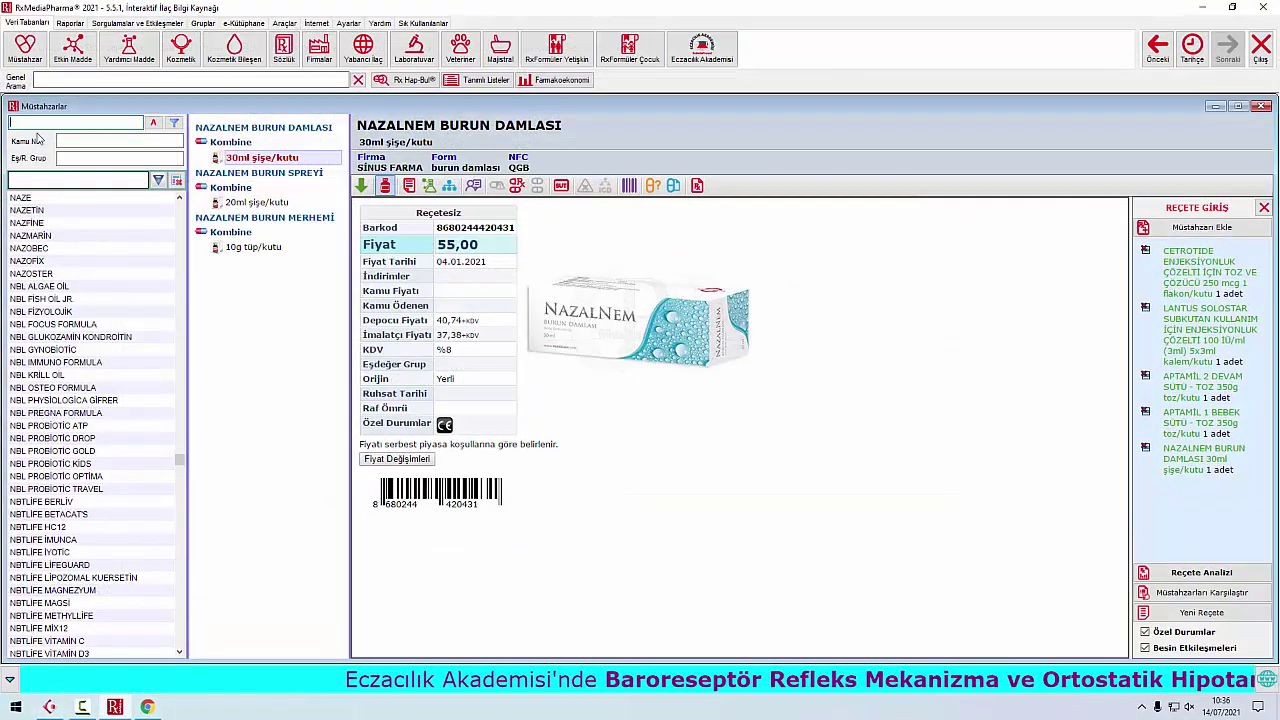
{"action": "right_click", "coordinate": [52, 123]}
{"action": "left_click", "coordinate": [62, 178]}
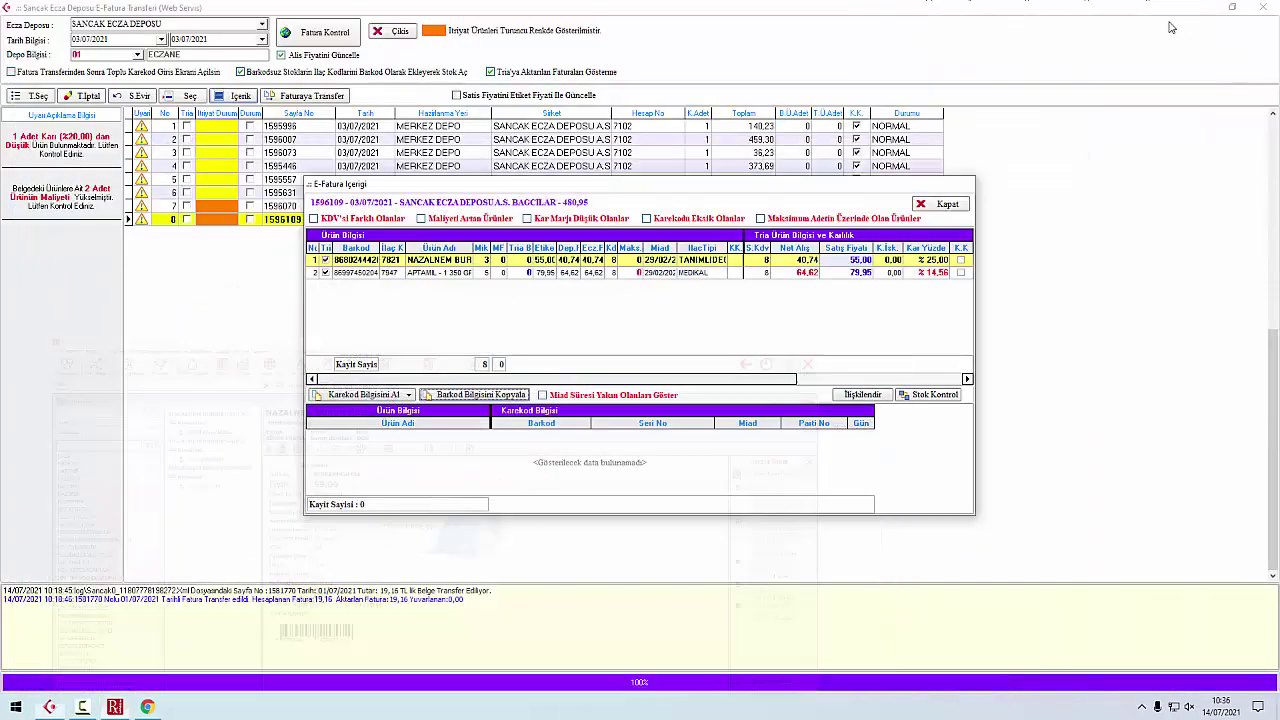
{"action": "key", "text": "alt+Tab"}
{"action": "left_click", "coordinate": [116, 707]}
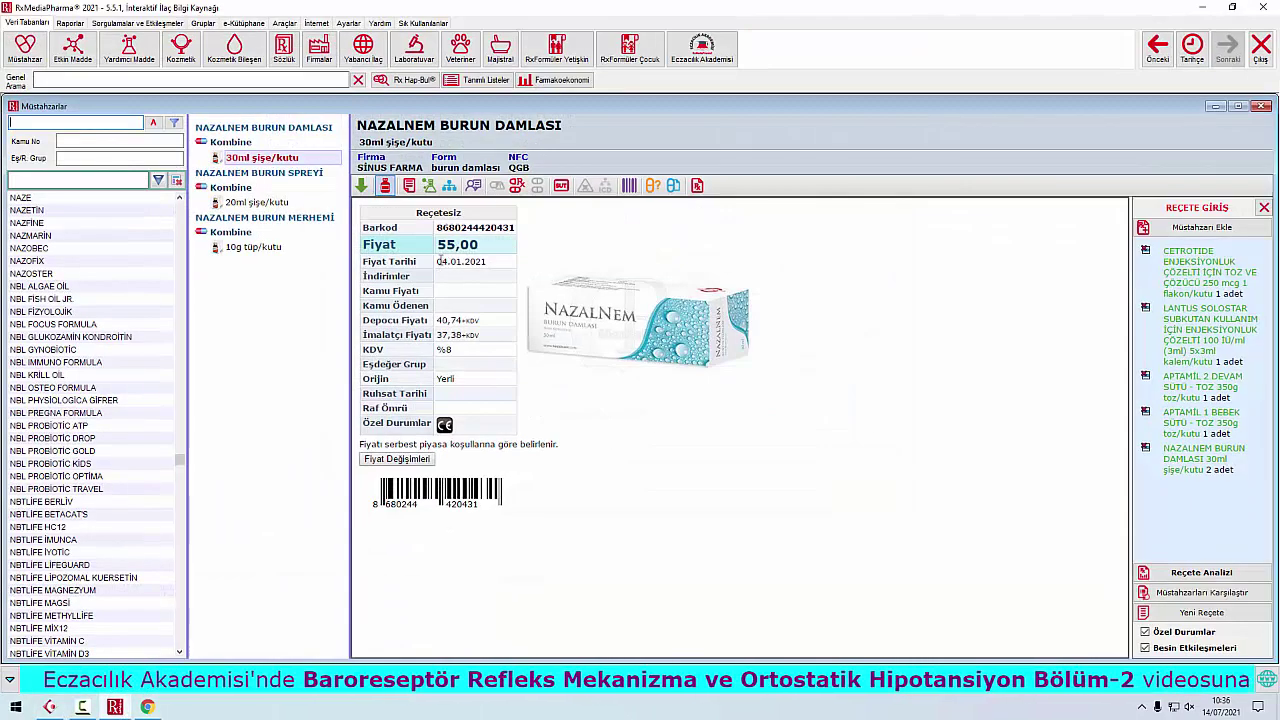
{"action": "left_click_drag", "start_coordinate": [446, 244], "coordinate": [469, 244]}
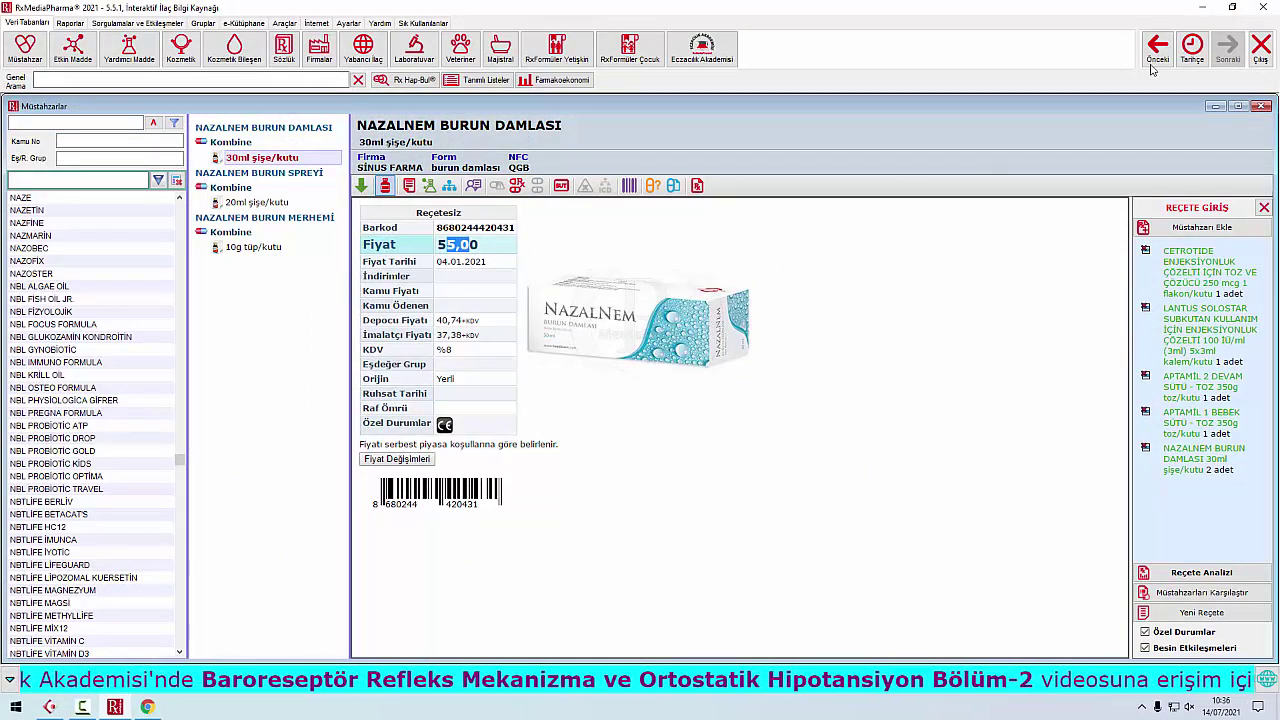
{"action": "key", "text": "alt+Tab"}
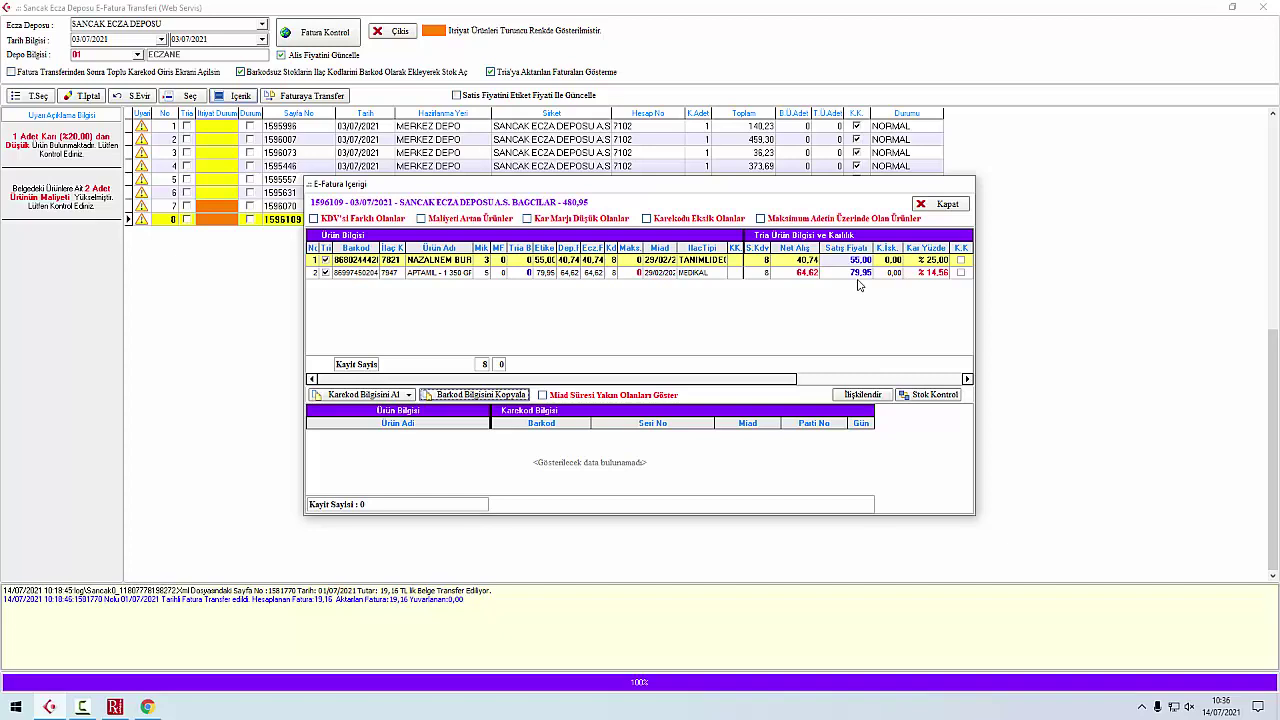
{"action": "left_click", "coordinate": [944, 204]}
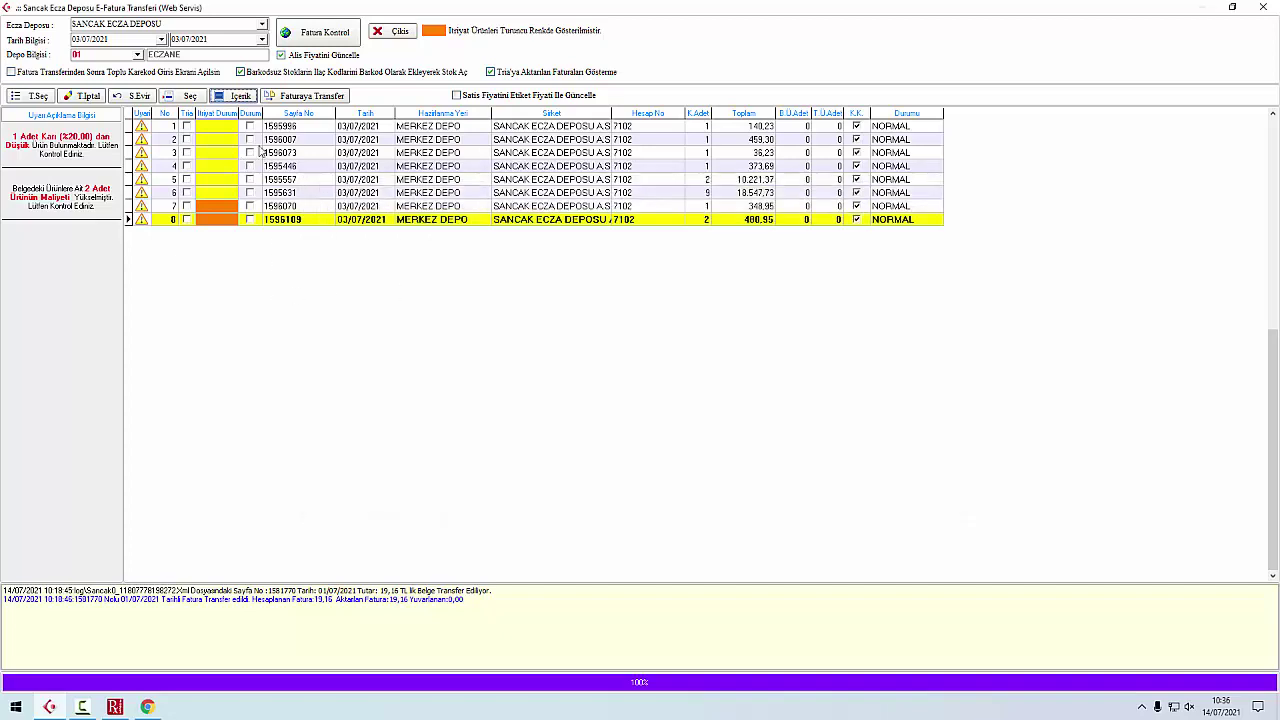
{"action": "left_click", "coordinate": [271, 127]}
{"action": "left_click", "coordinate": [274, 140]}
{"action": "left_click", "coordinate": [275, 152]}
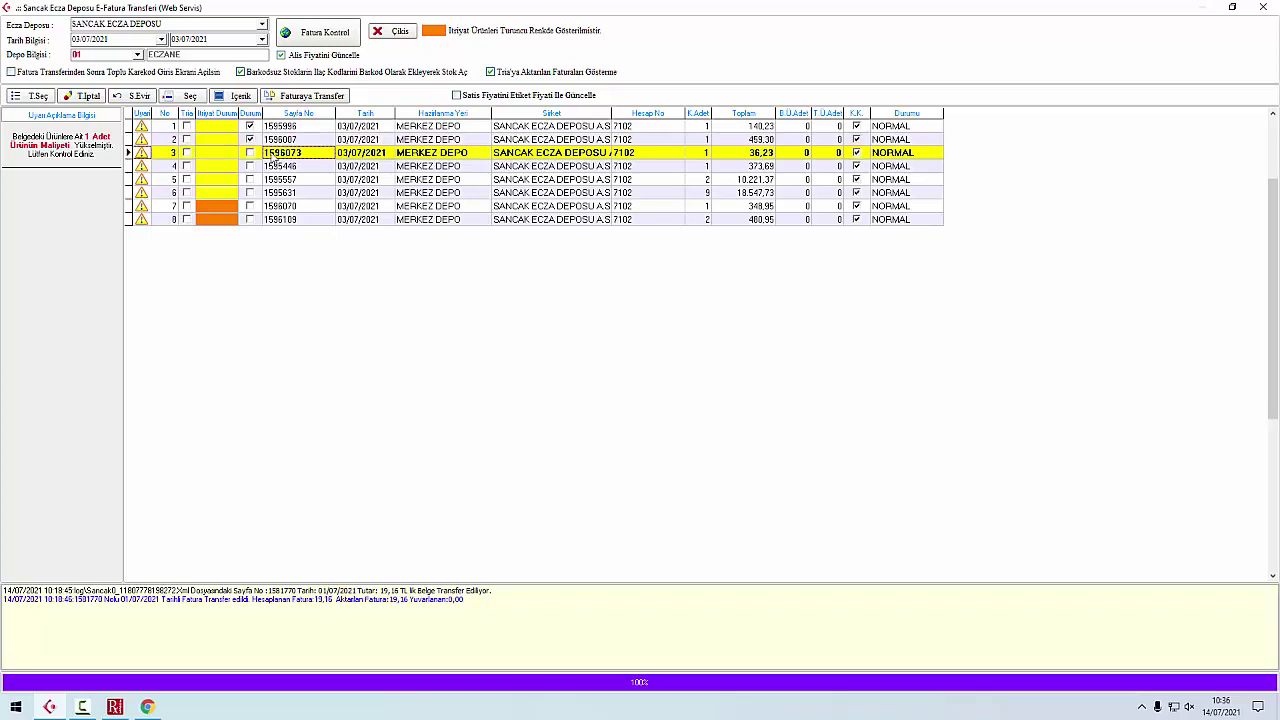
{"action": "left_click", "coordinate": [274, 165]}
{"action": "left_click", "coordinate": [277, 179]}
{"action": "left_click", "coordinate": [281, 192]}
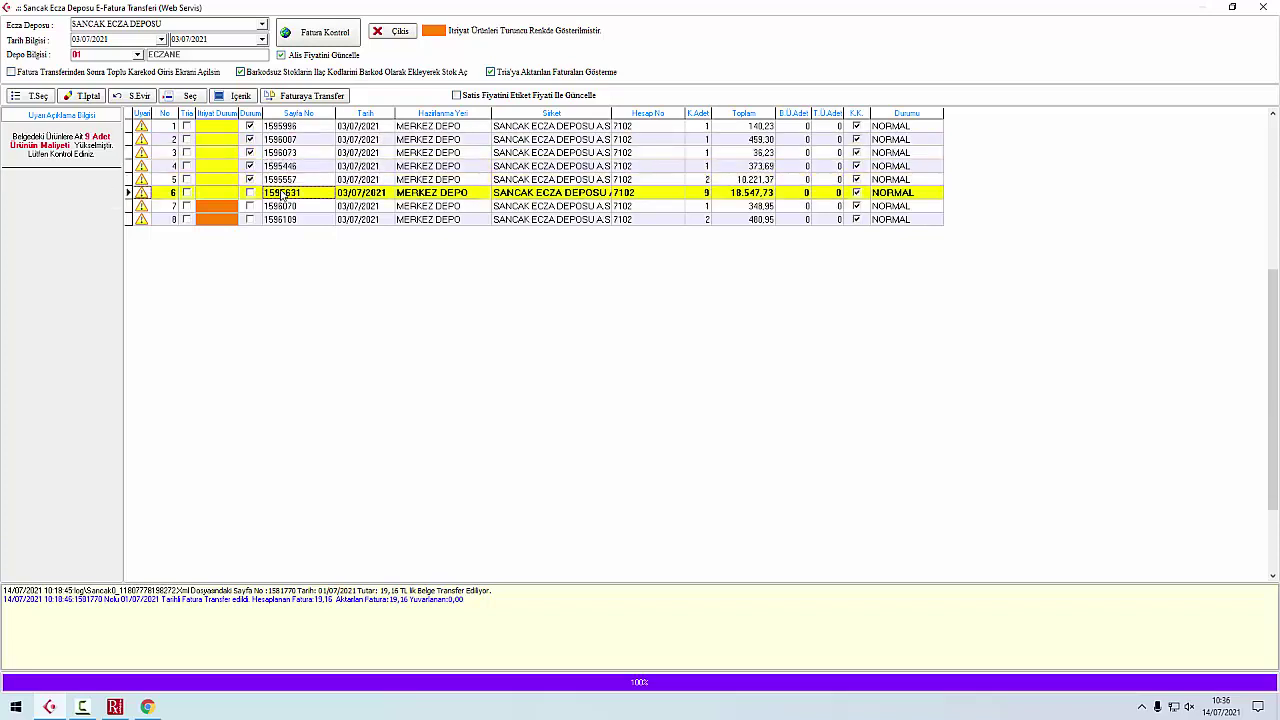
{"action": "left_click", "coordinate": [282, 206]}
{"action": "left_click", "coordinate": [282, 219]}
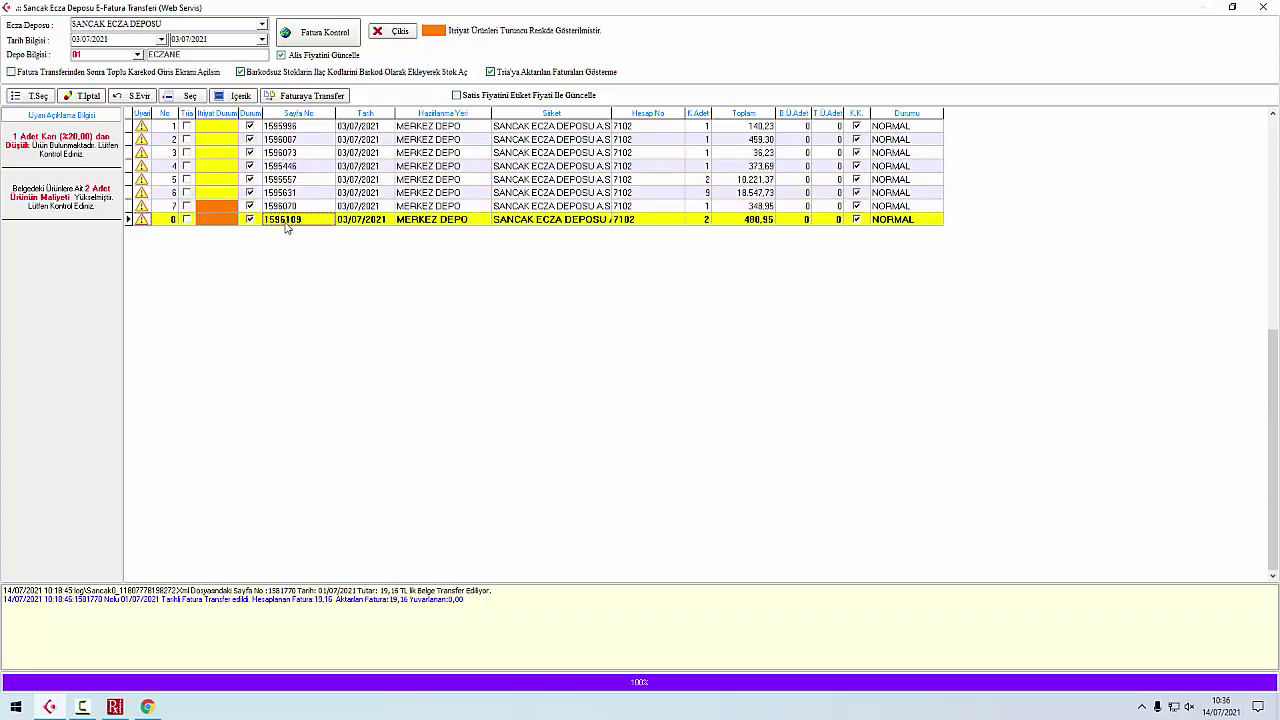
{"action": "left_click", "coordinate": [82, 96]}
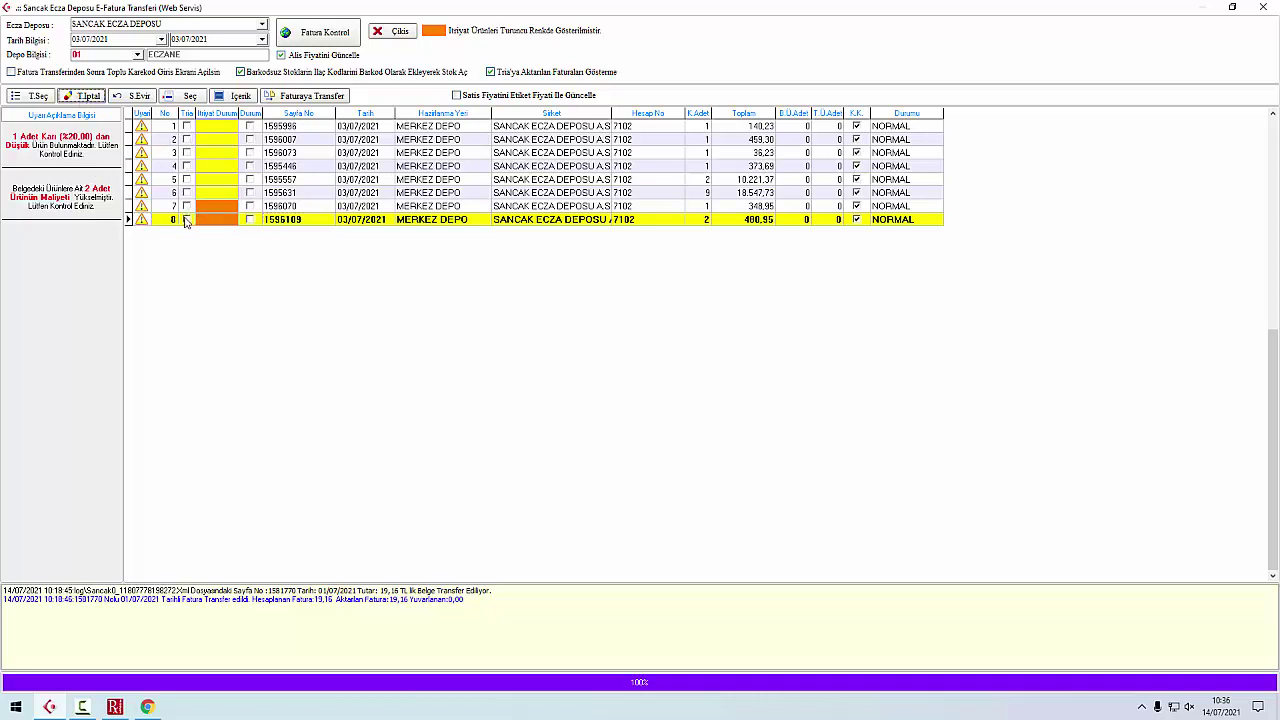
Step: Transfer all listed Sancak Ecza Deposu e-invoices dated 03/07/2021 and rerun Fatura Kontrol to refresh the list
{"action": "left_click", "coordinate": [30, 96]}
{"action": "left_click", "coordinate": [278, 98]}
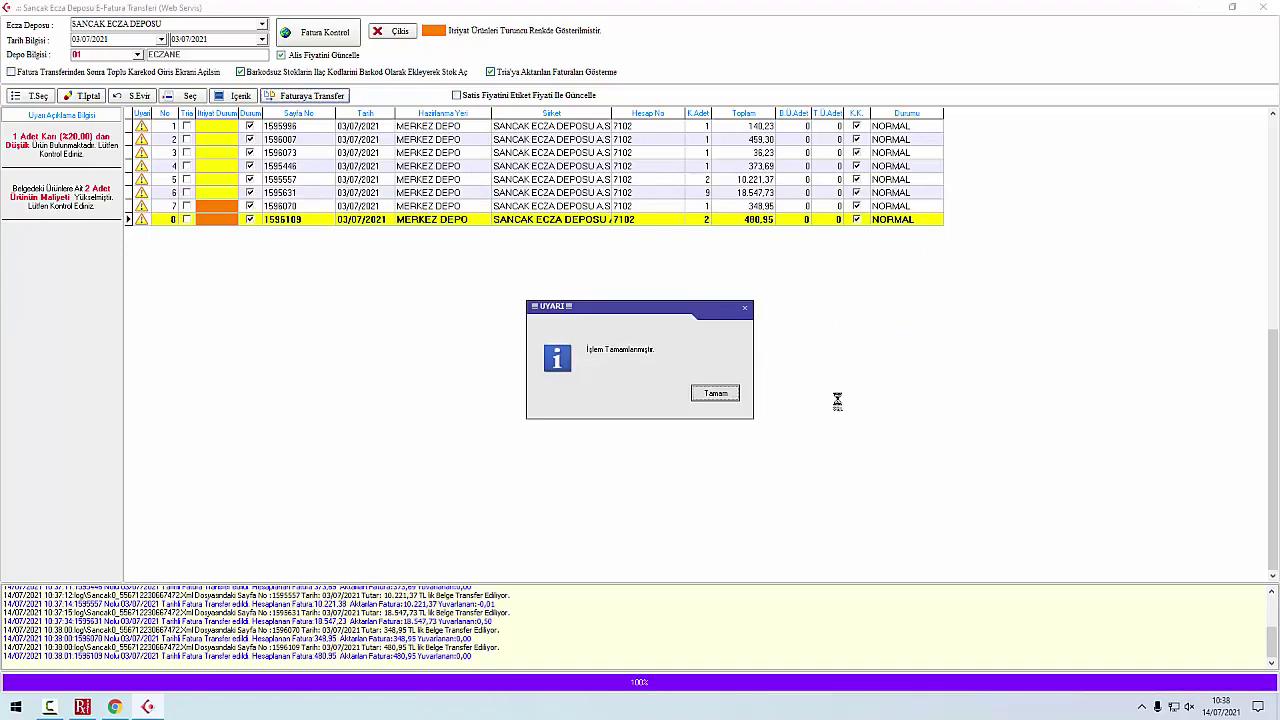
{"action": "left_click", "coordinate": [715, 395]}
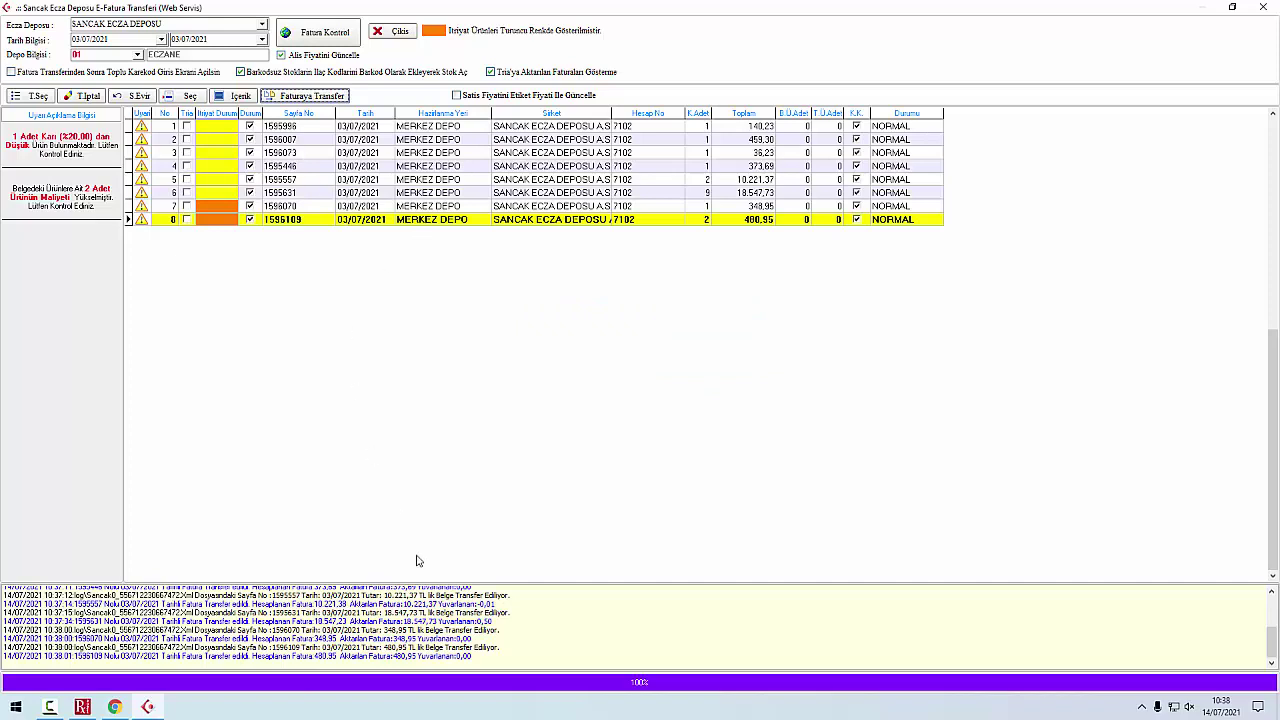
{"action": "left_click", "coordinate": [337, 36]}
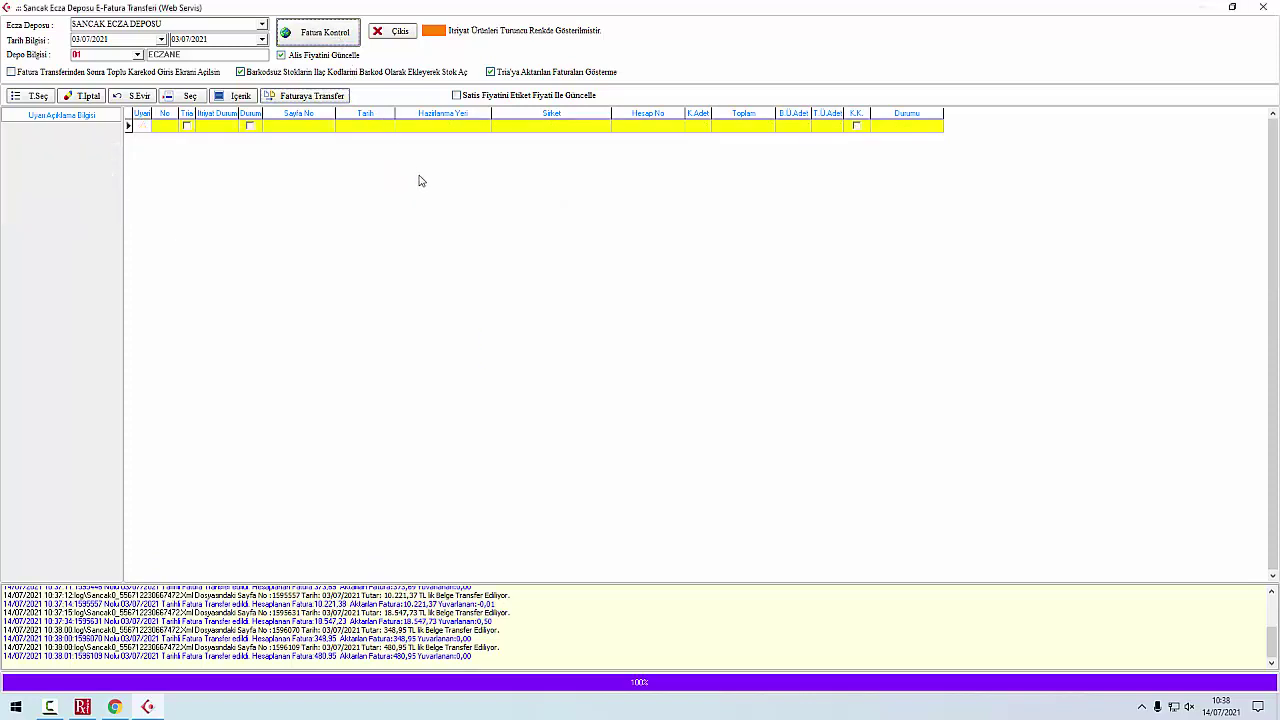